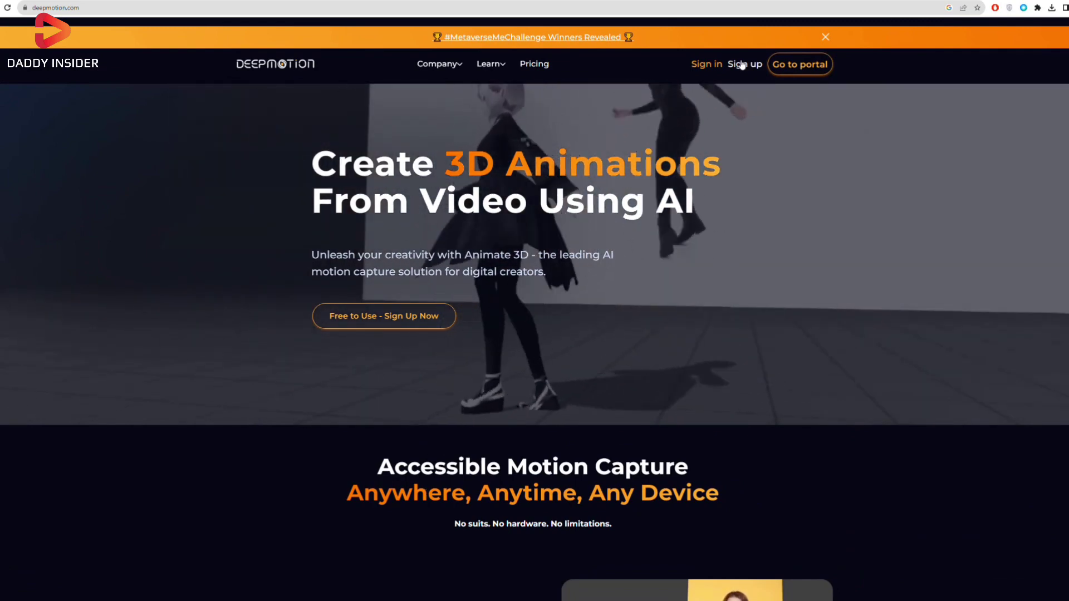
Open Animate 3D's 3D Models page and its Create section for a new character.
click(743, 64)
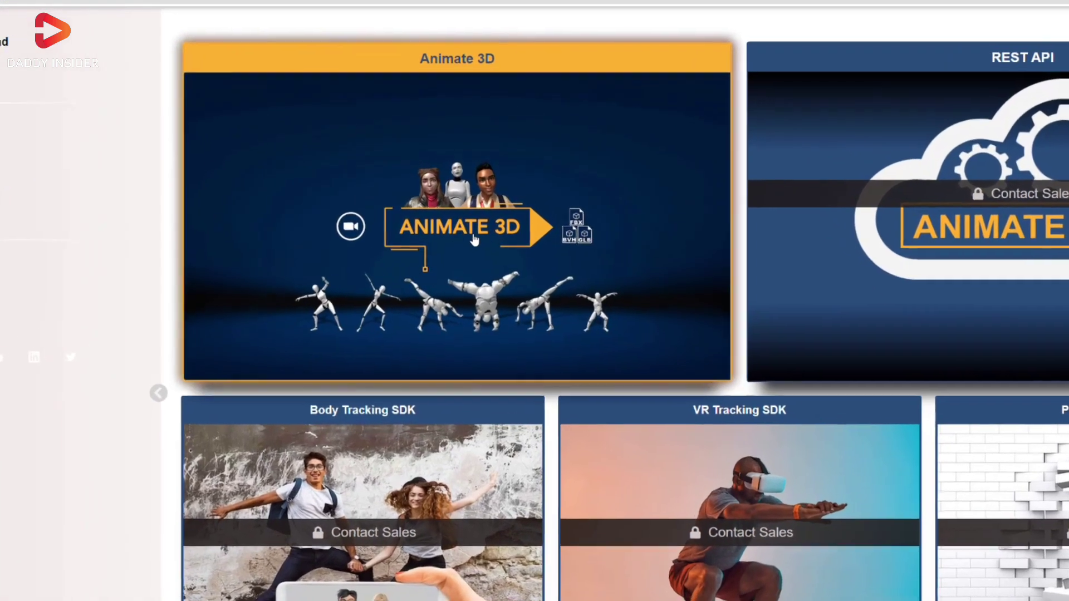
click(468, 197)
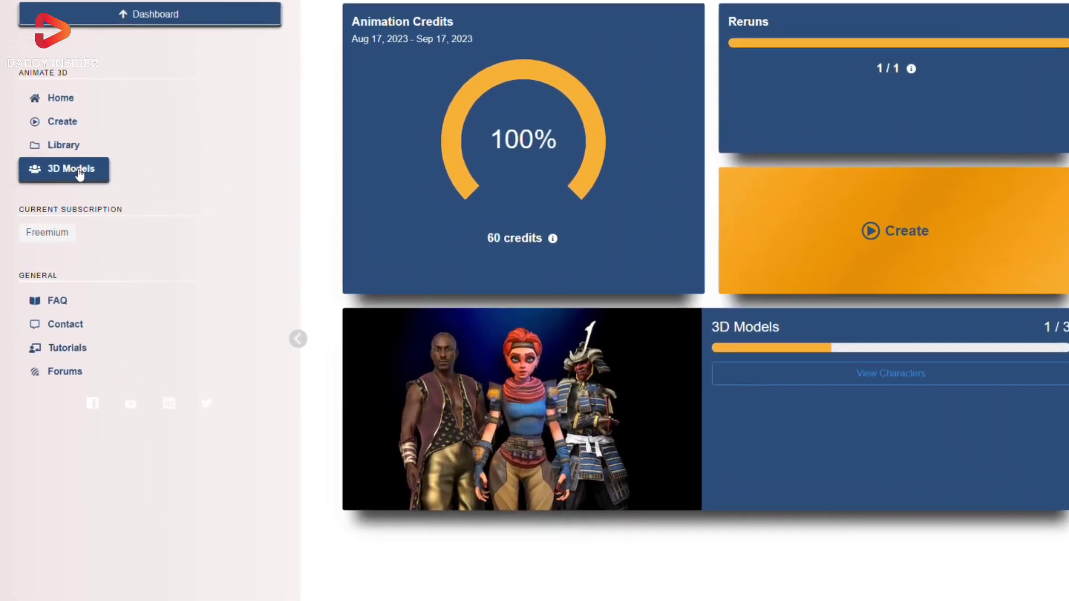
click(76, 169)
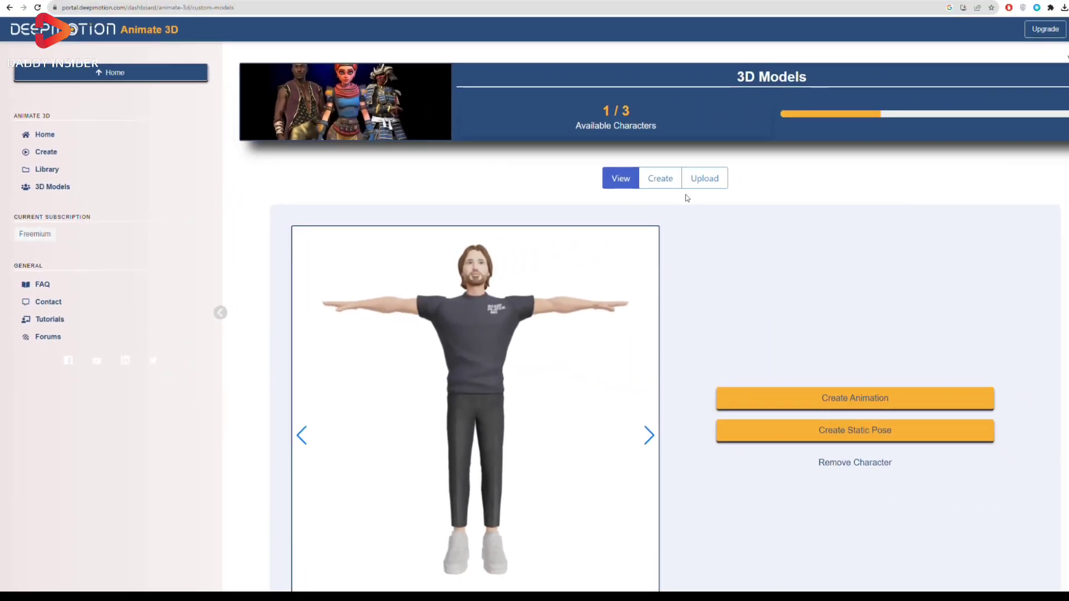
click(659, 179)
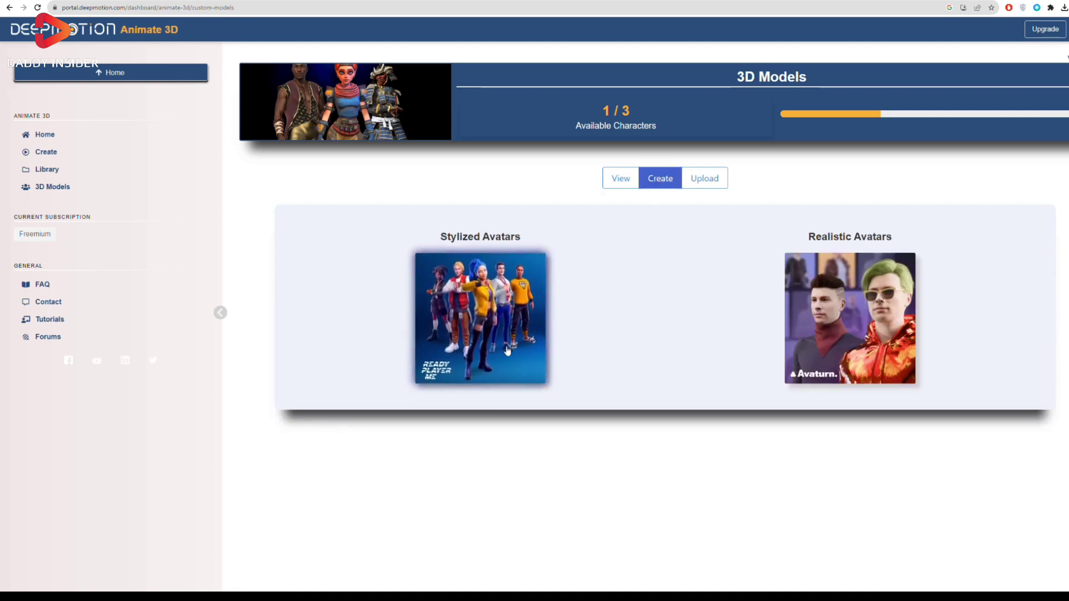
Choose a Masculine Stylized avatar, skip the photo, and pick a preset face.
click(480, 318)
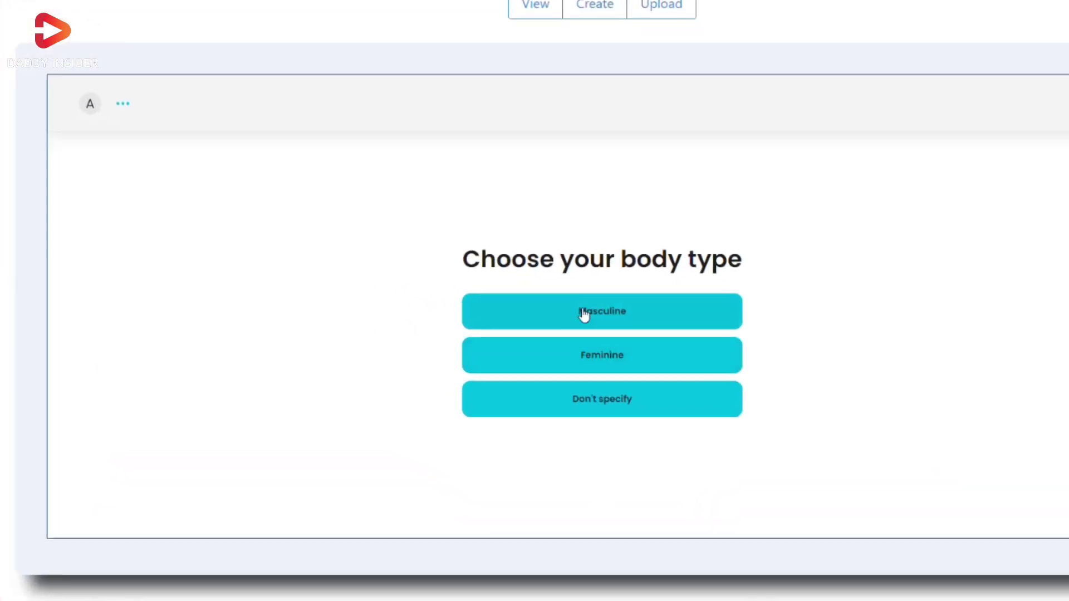
click(582, 314)
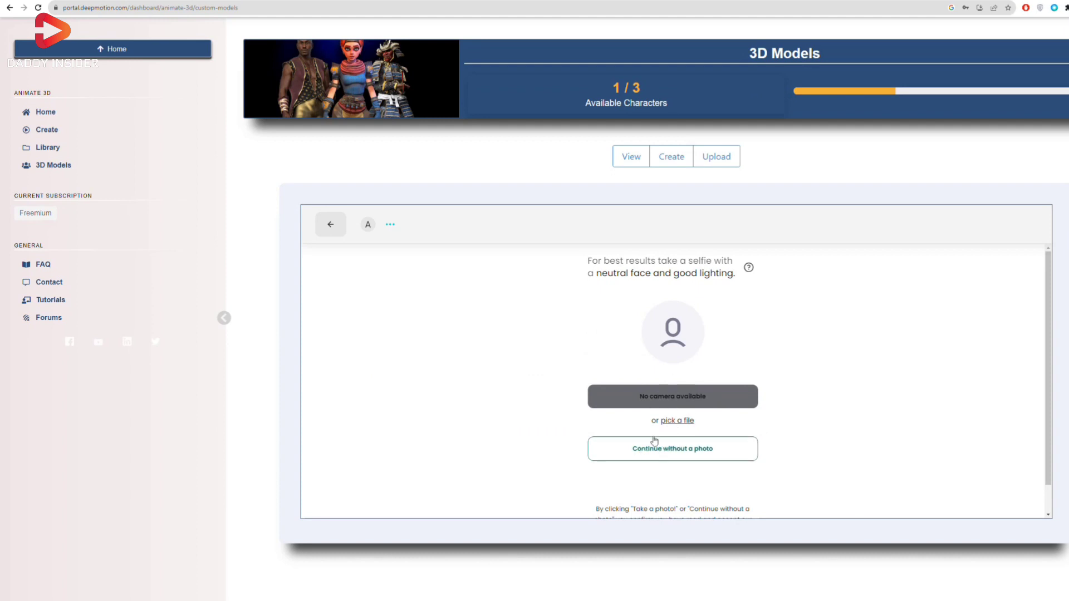
scroll(677, 448, down, 1)
click(677, 417)
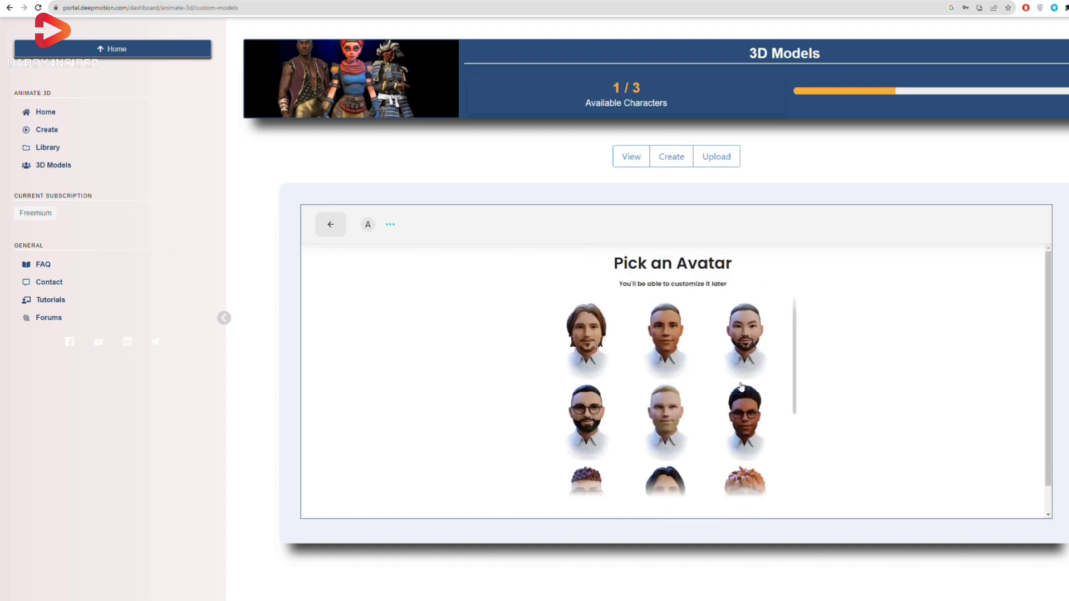
scroll(740, 404, down, 1)
click(677, 473)
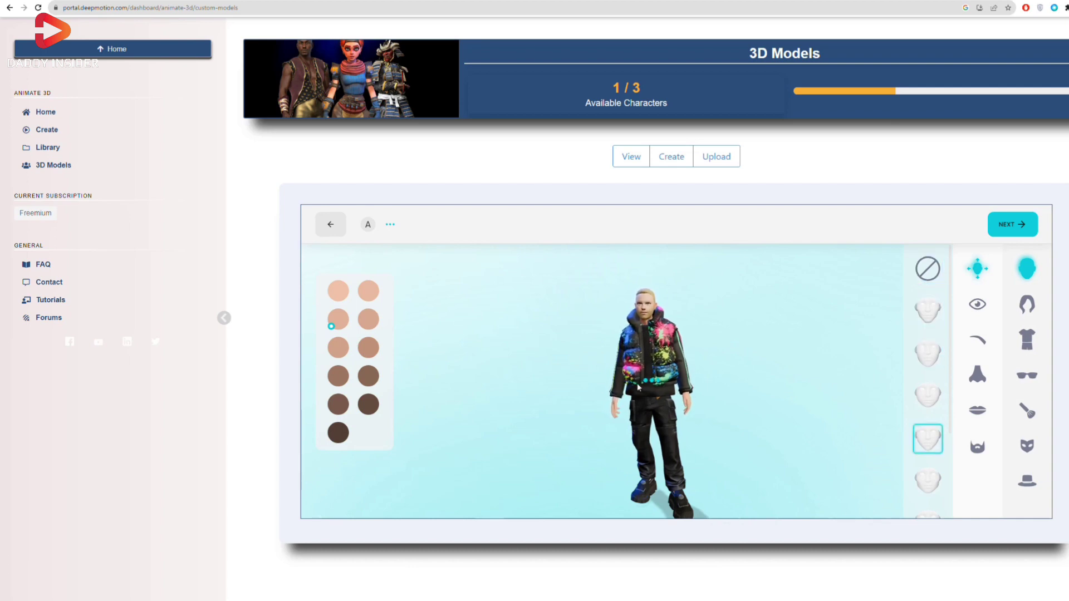
Browse the avatar's eye, eyebrow, nose, lip, beard and makeup options.
click(977, 304)
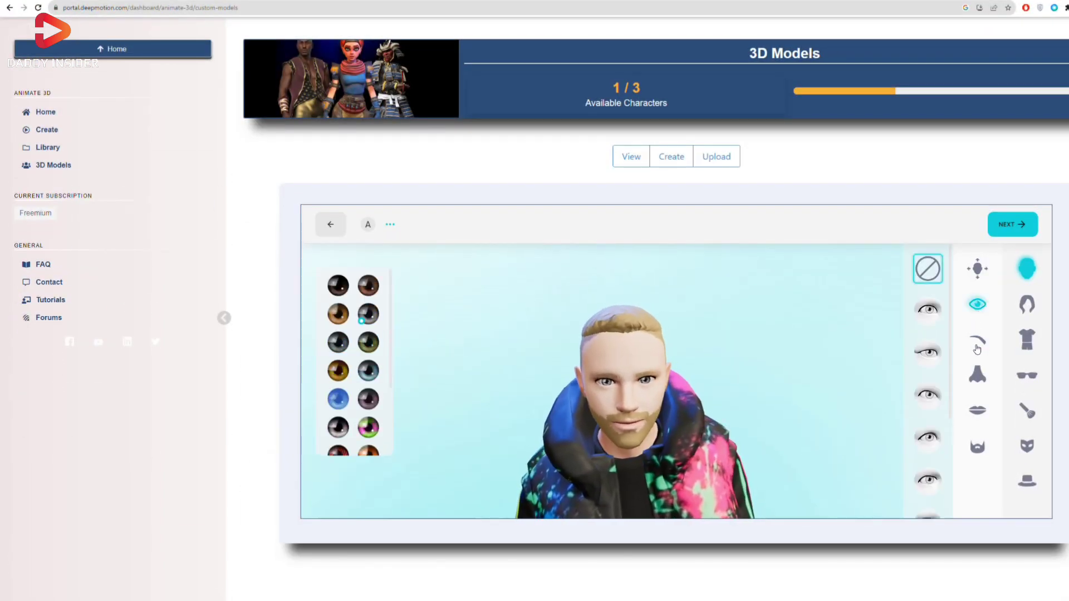
click(977, 343)
click(978, 374)
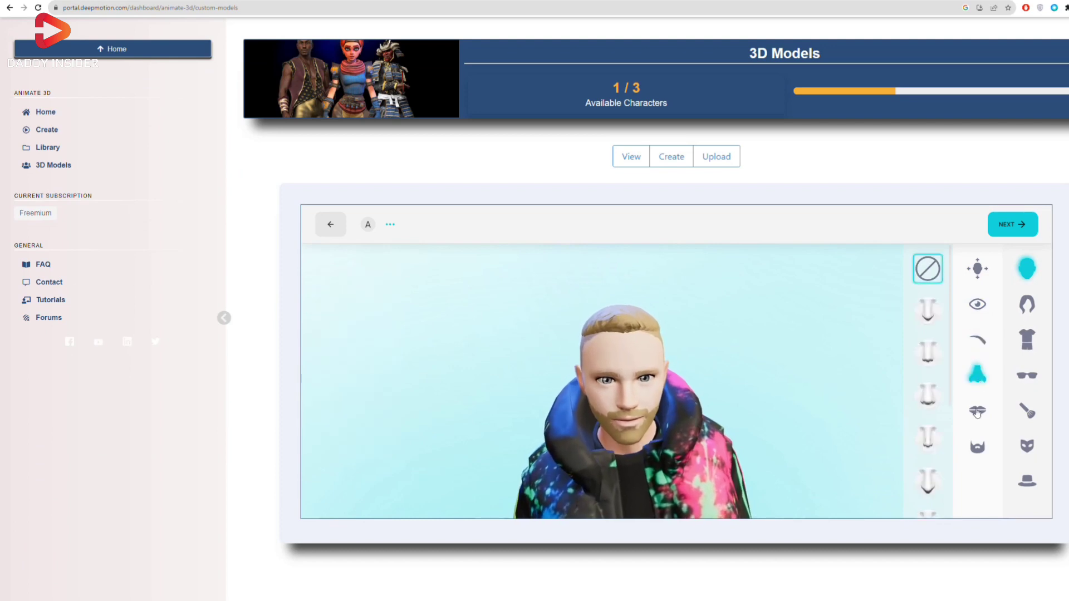
click(978, 409)
click(978, 448)
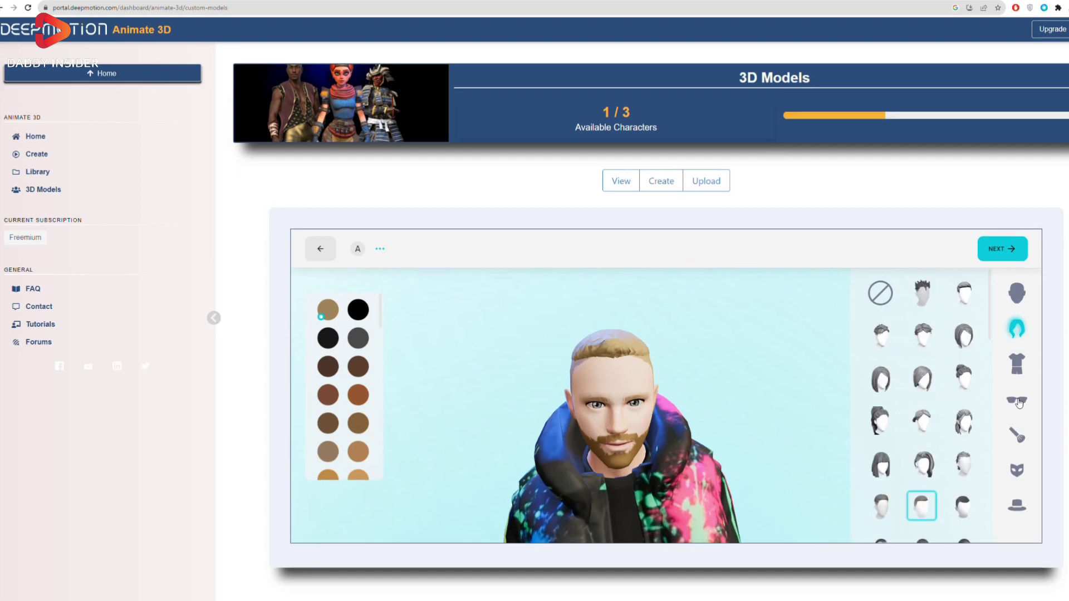
scroll(1018, 403, down, 1)
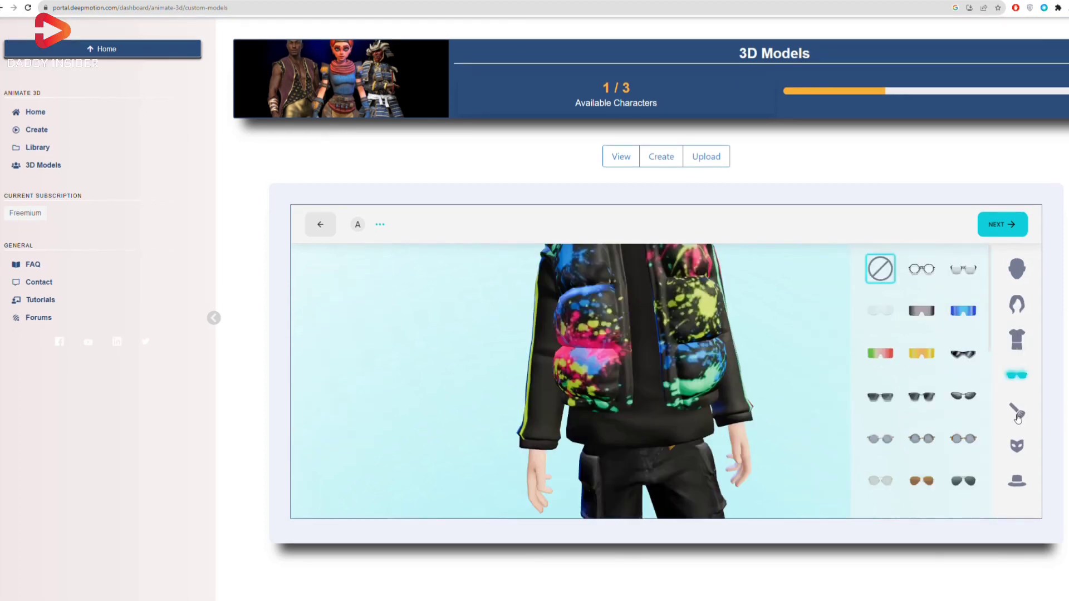
scroll(1018, 411, down, 1)
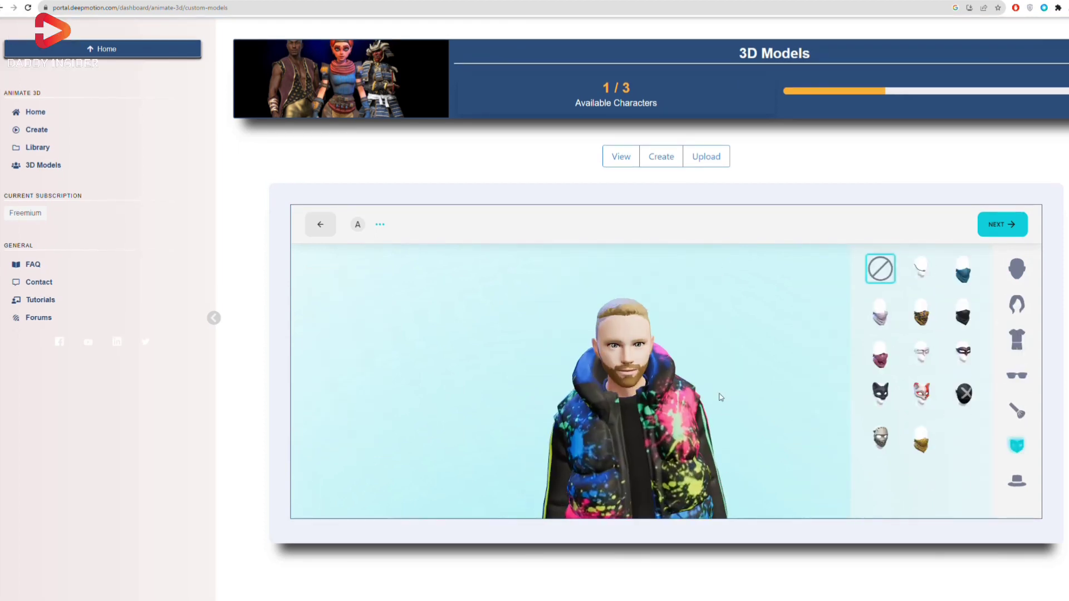
click(1017, 410)
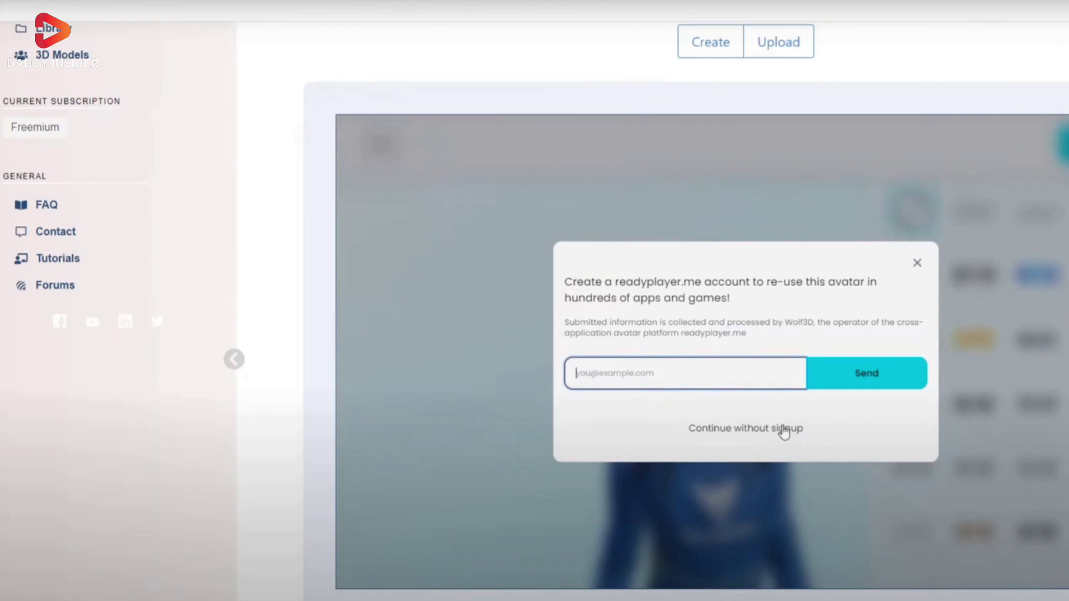
text(Harry)
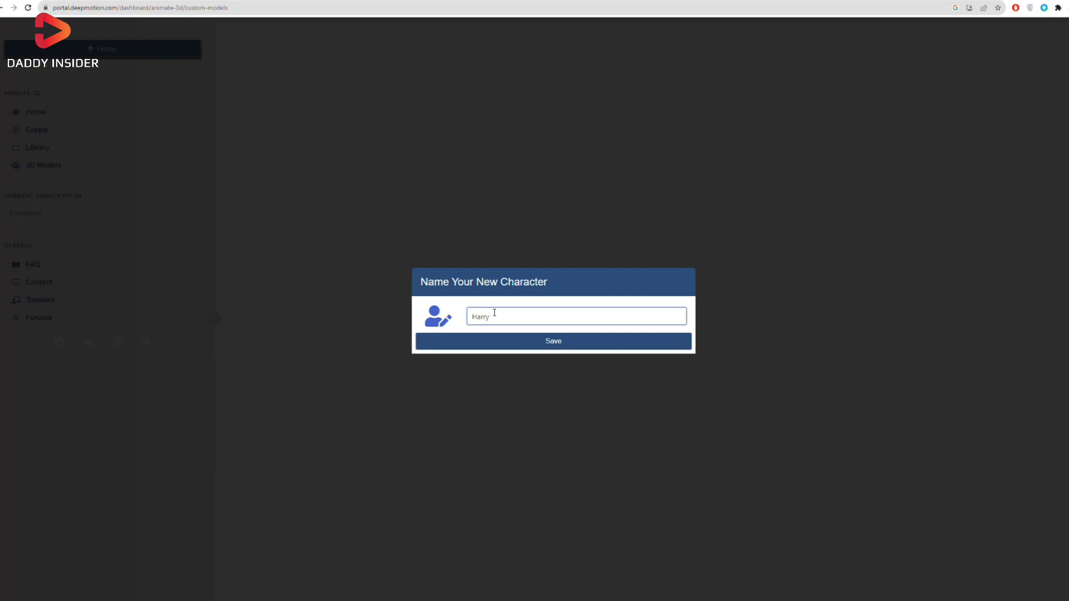
Save the avatar as Harry, then begin a new animation using Harry.
click(528, 341)
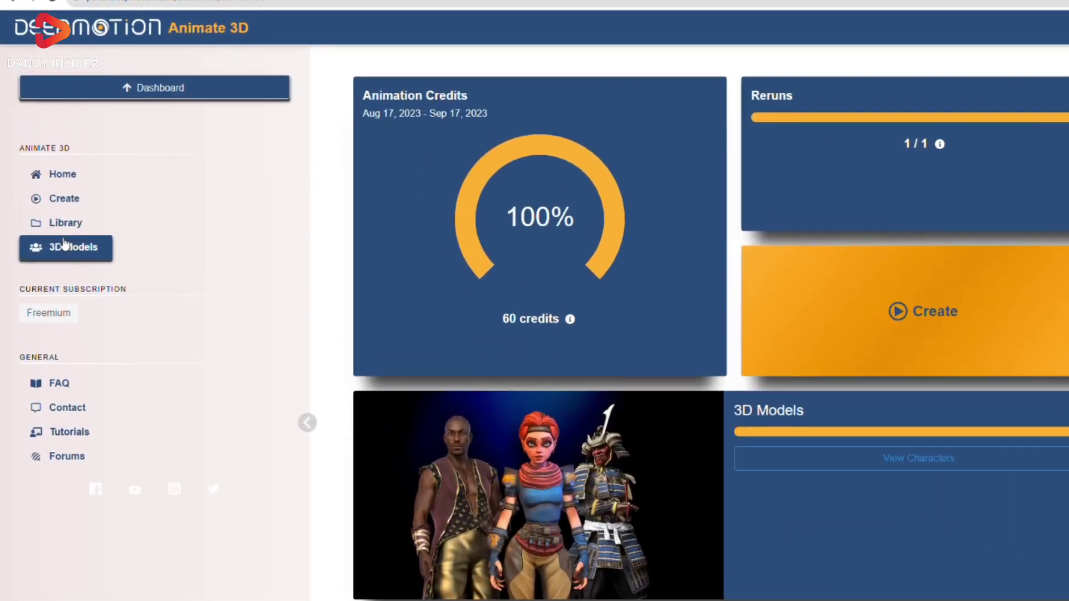
click(50, 190)
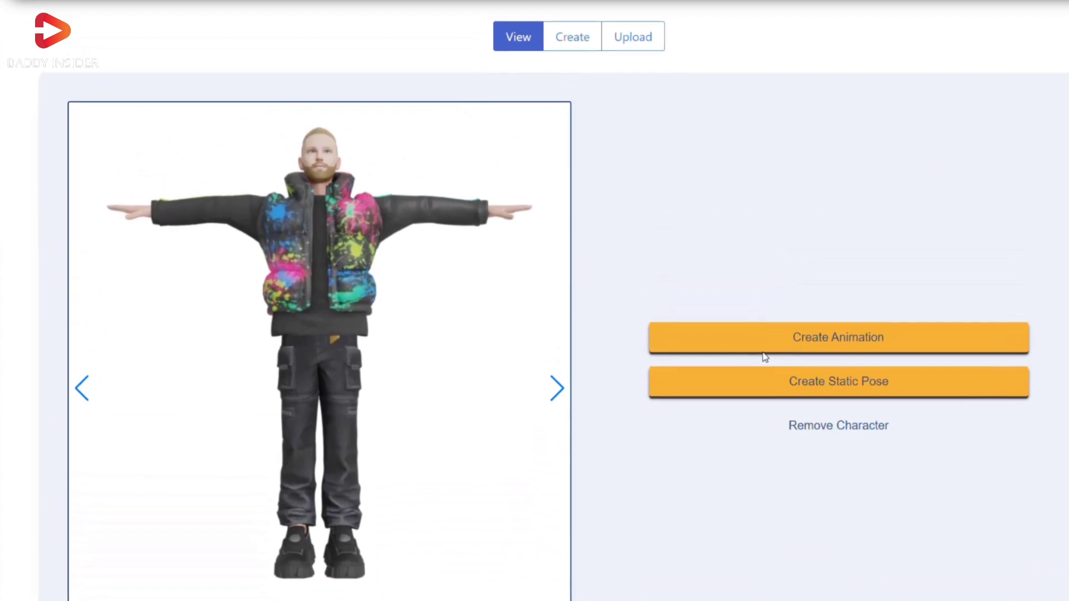
click(835, 357)
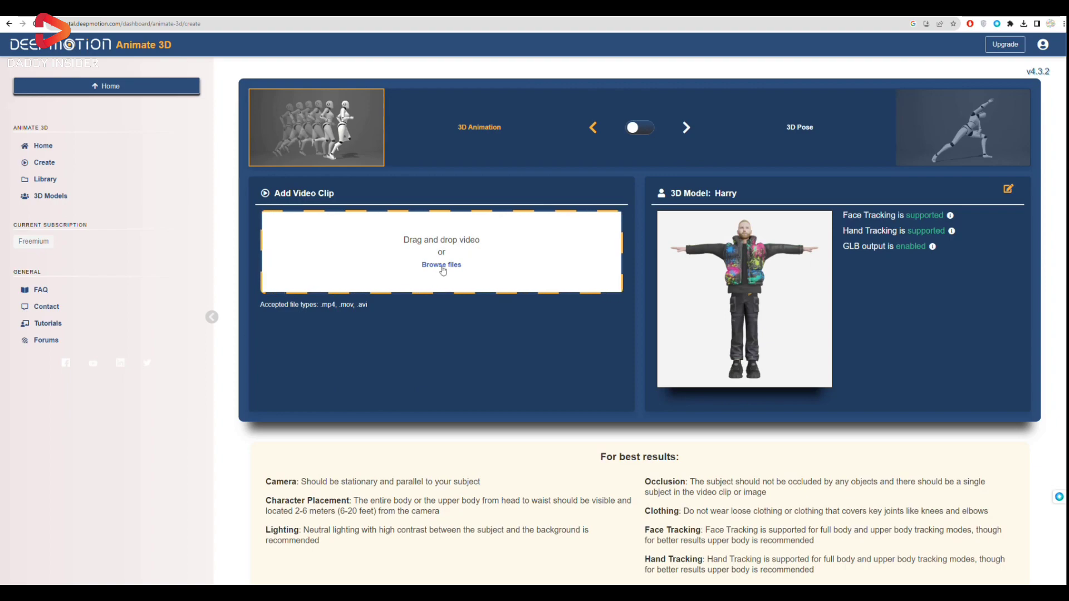
Upload the running-man video (11.7 s, 1280x720), accept the rename, and keep its trim.
click(443, 265)
click(108, 98)
click(433, 290)
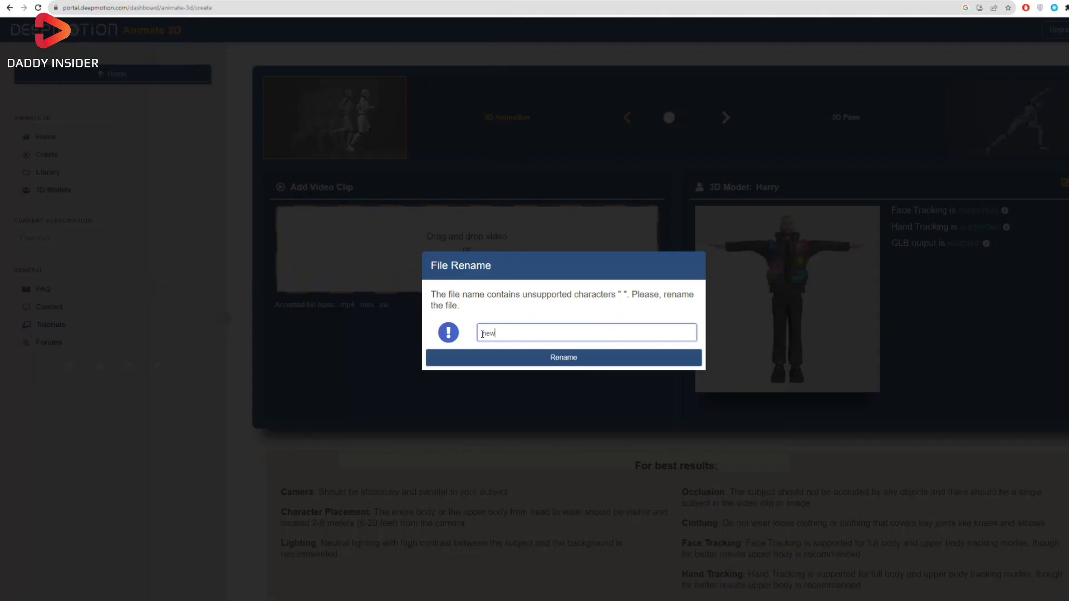
click(481, 358)
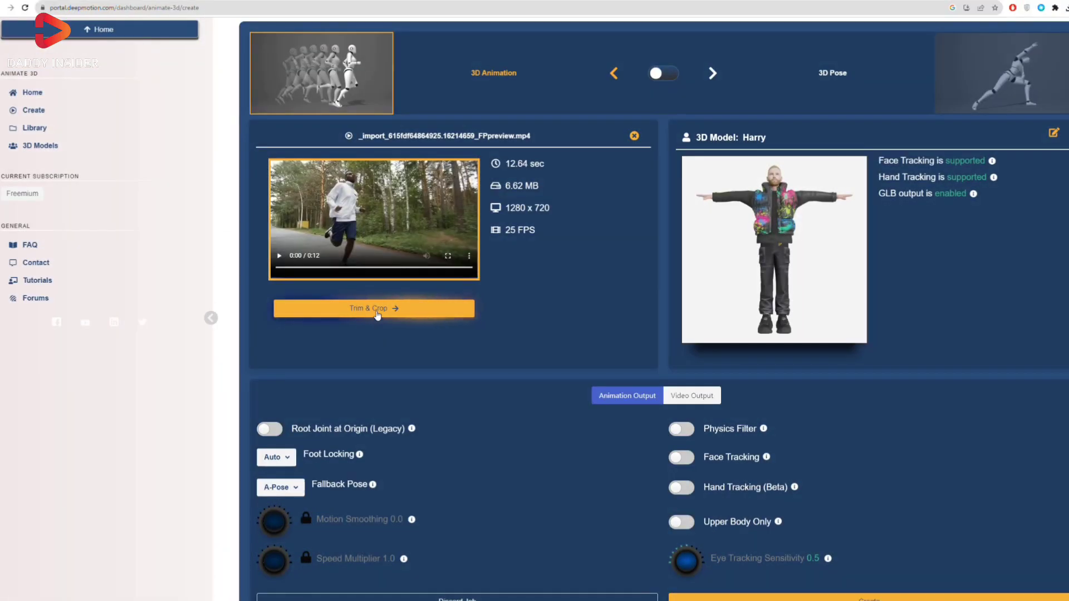
click(377, 310)
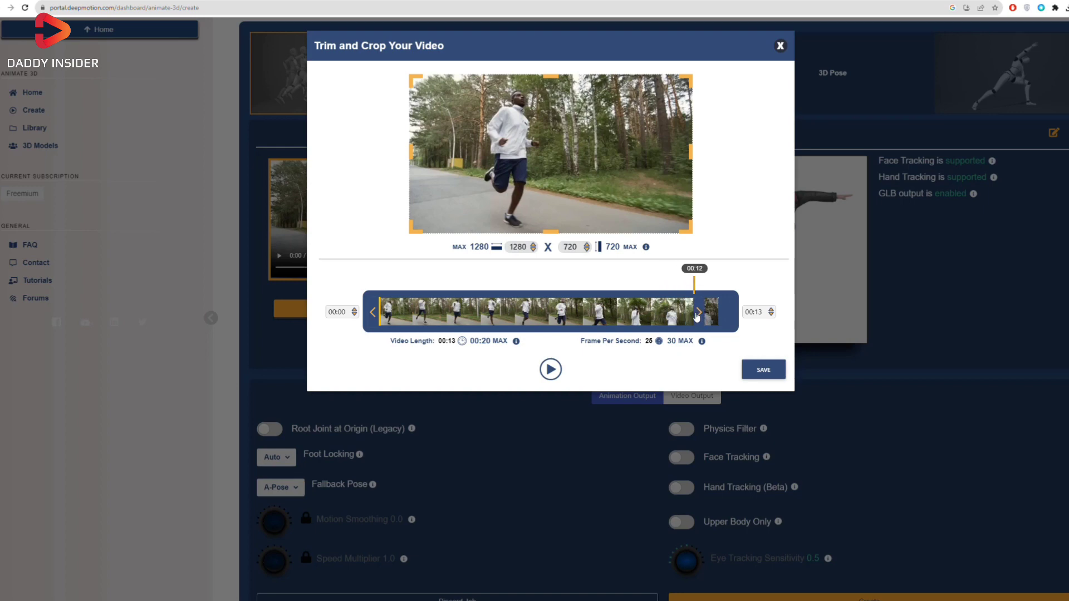
click(764, 368)
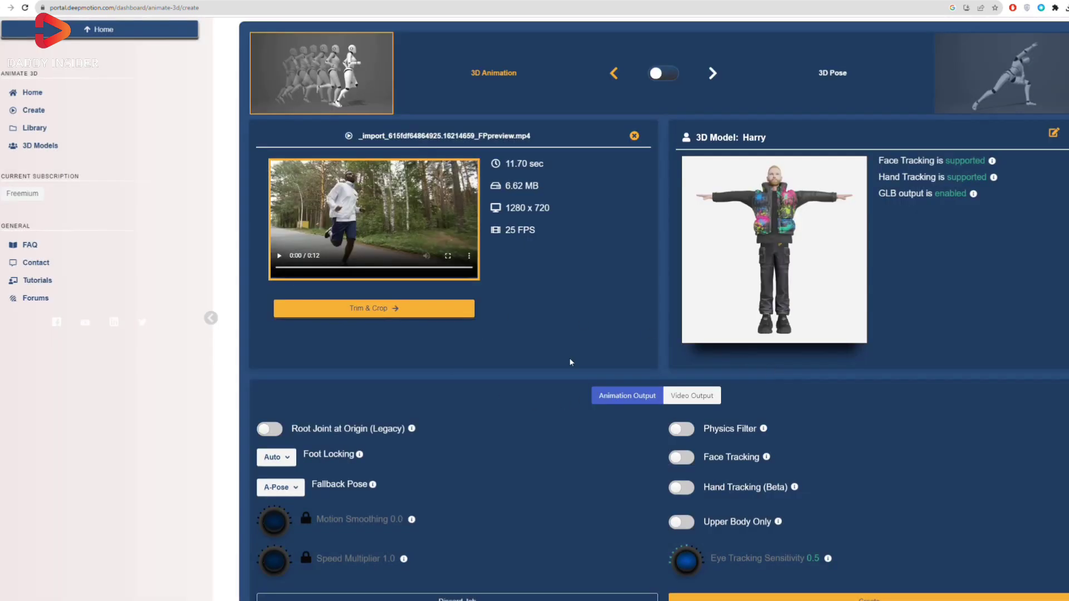
Enable MP4 output on a solid green background and review the camera mode choices.
click(699, 399)
scroll(304, 401, down, 2)
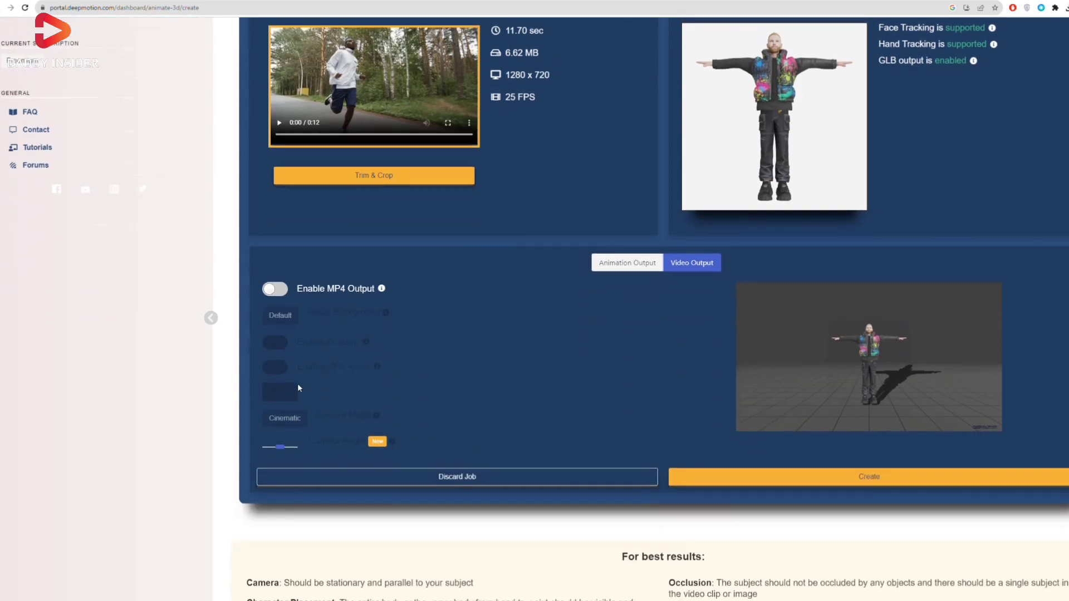
click(280, 292)
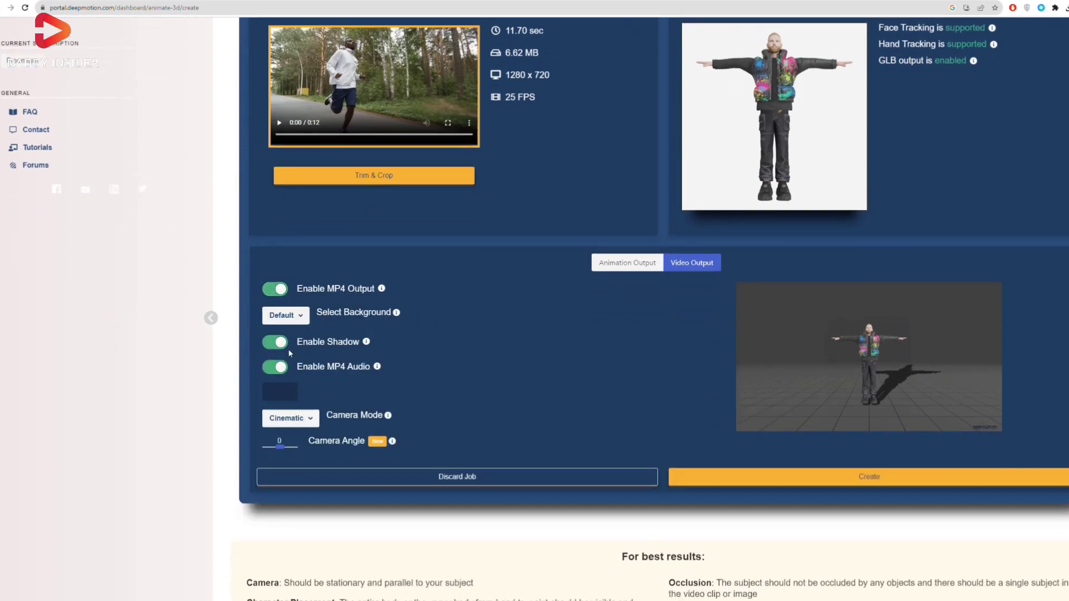
click(289, 321)
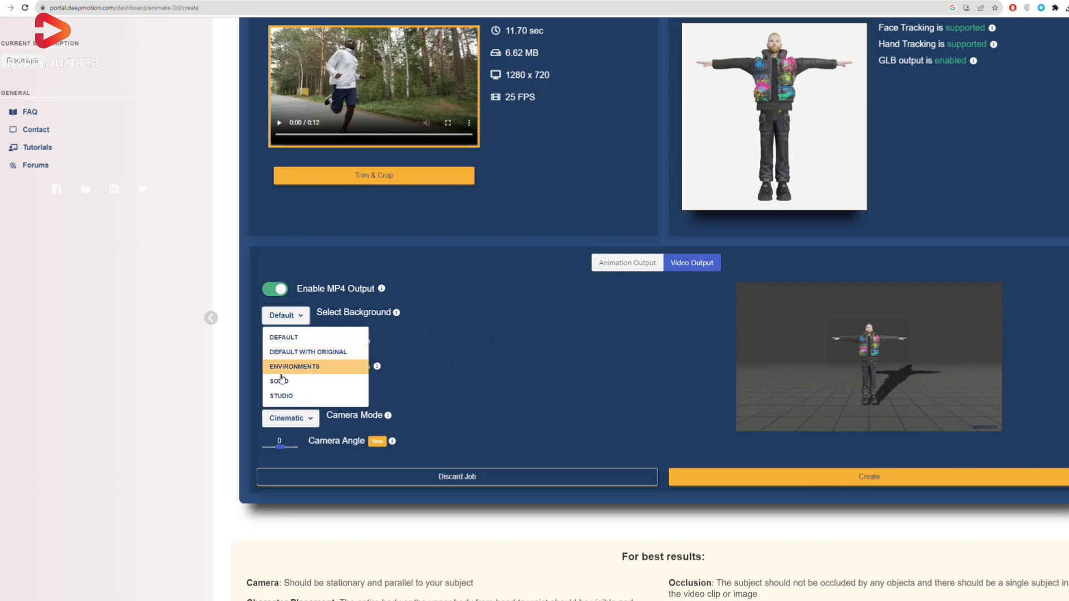
click(308, 352)
click(287, 381)
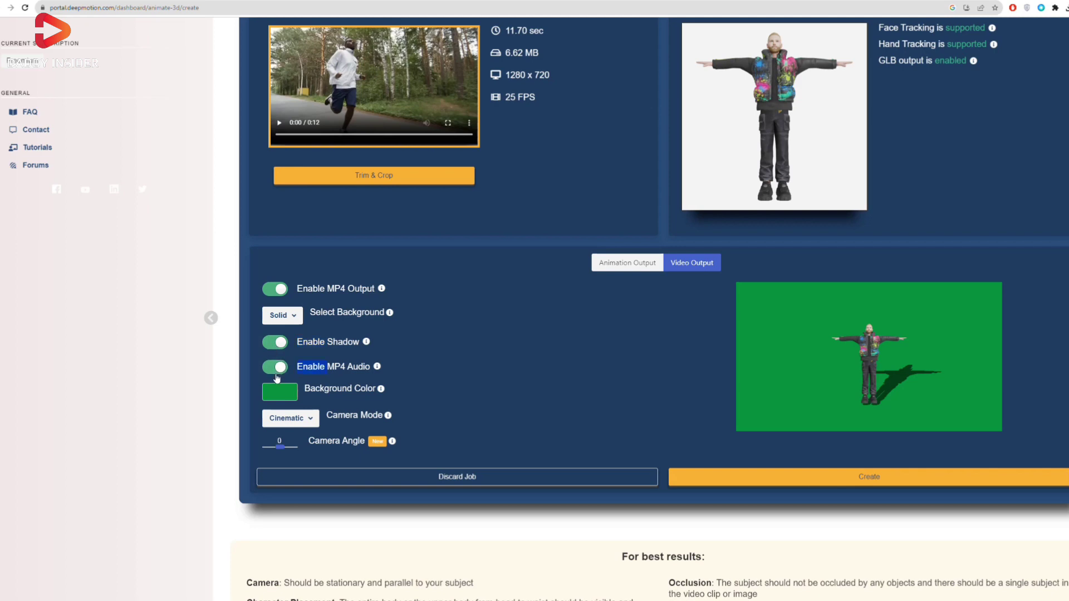
click(318, 425)
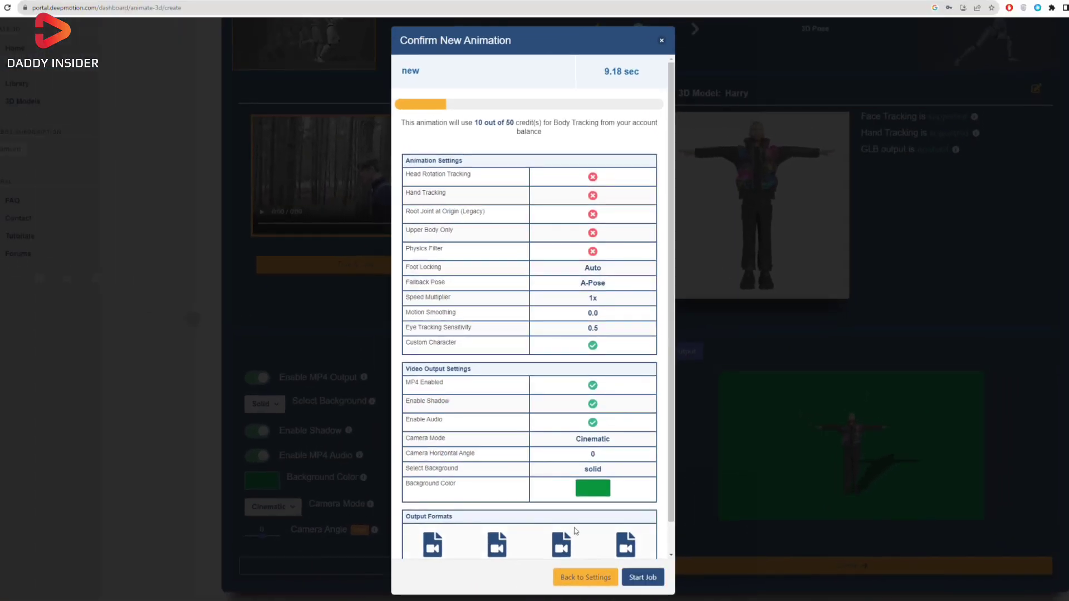
scroll(574, 530, down, 2)
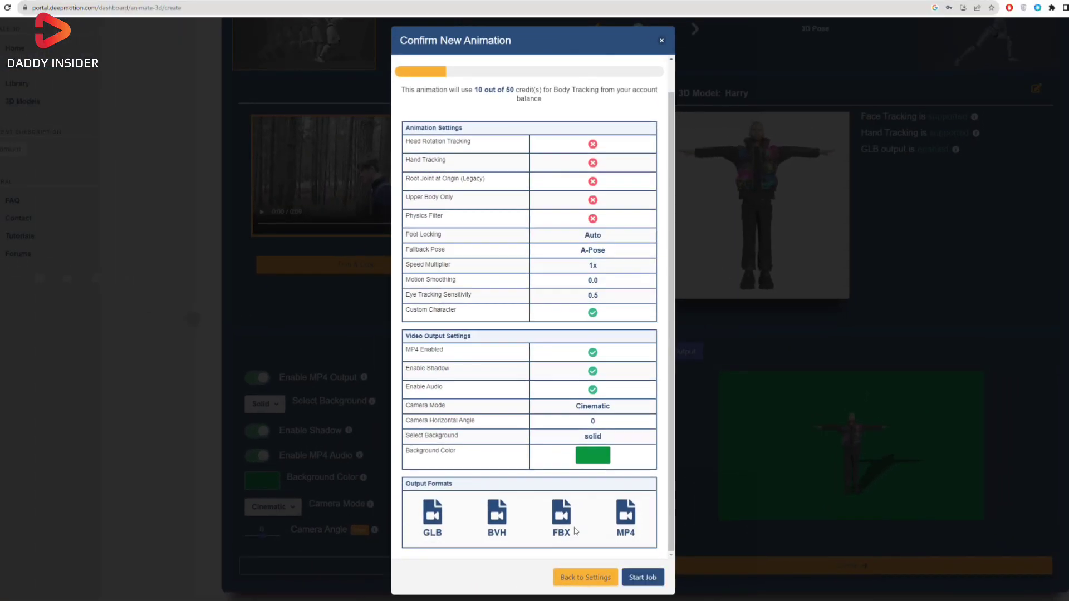
scroll(557, 548, up, 2)
Run the Harry animation job and download the result in MP4 format.
click(642, 577)
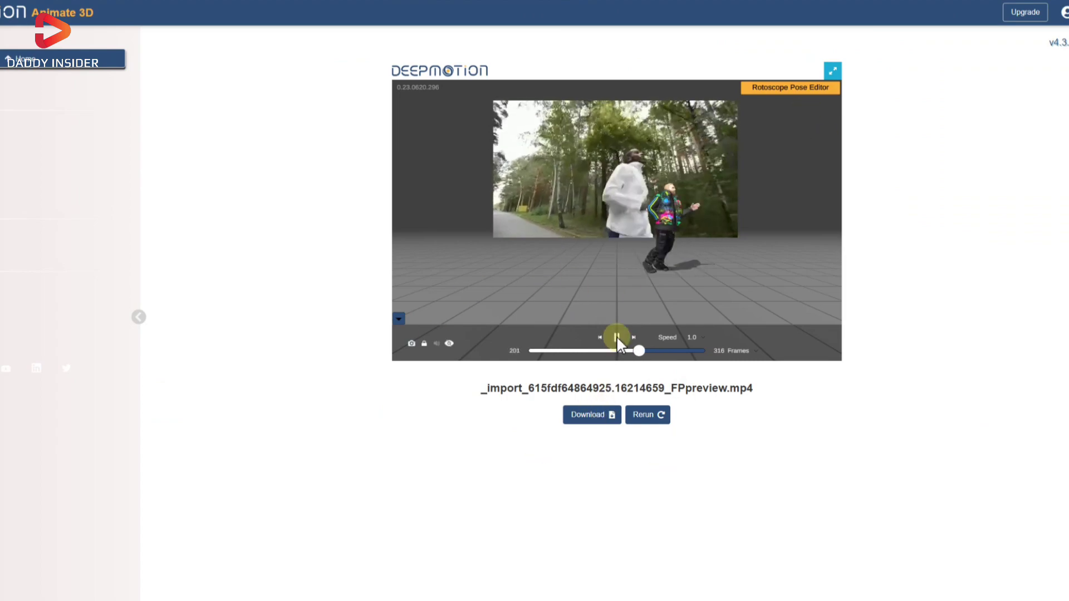
click(600, 418)
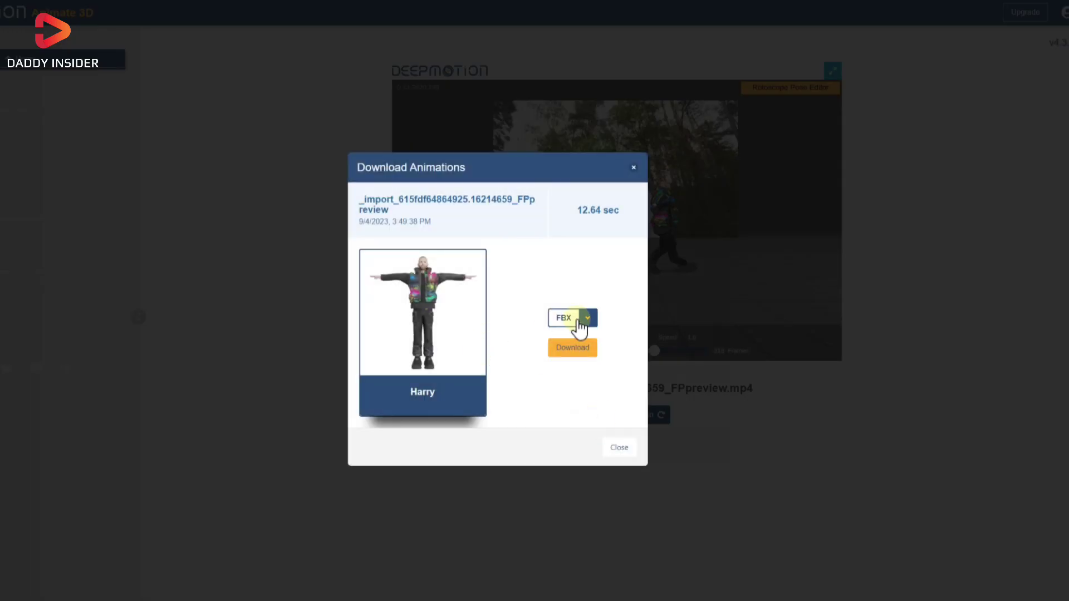
click(587, 319)
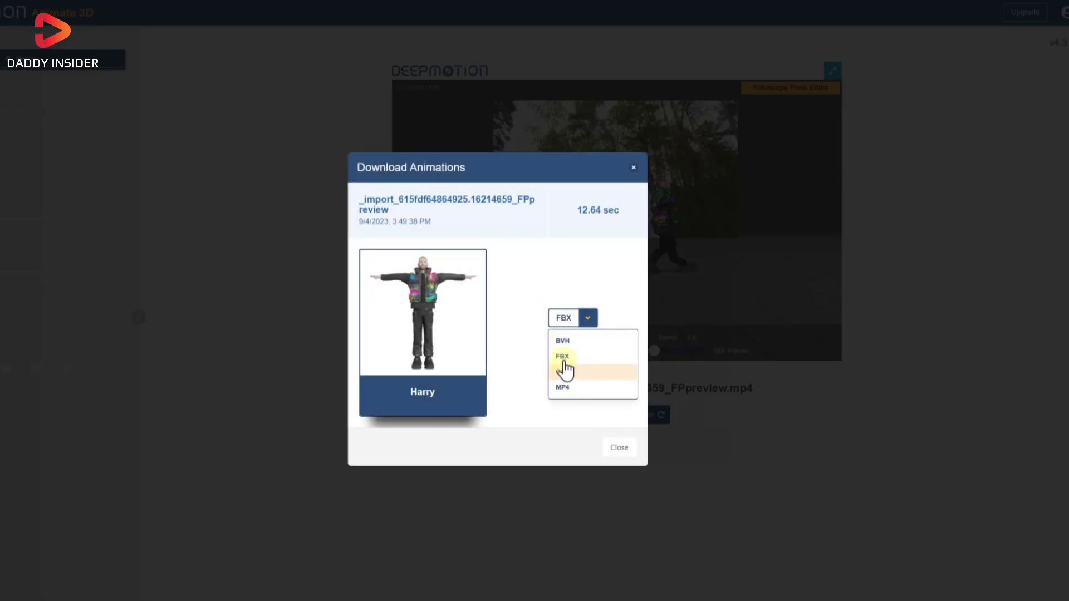
click(565, 388)
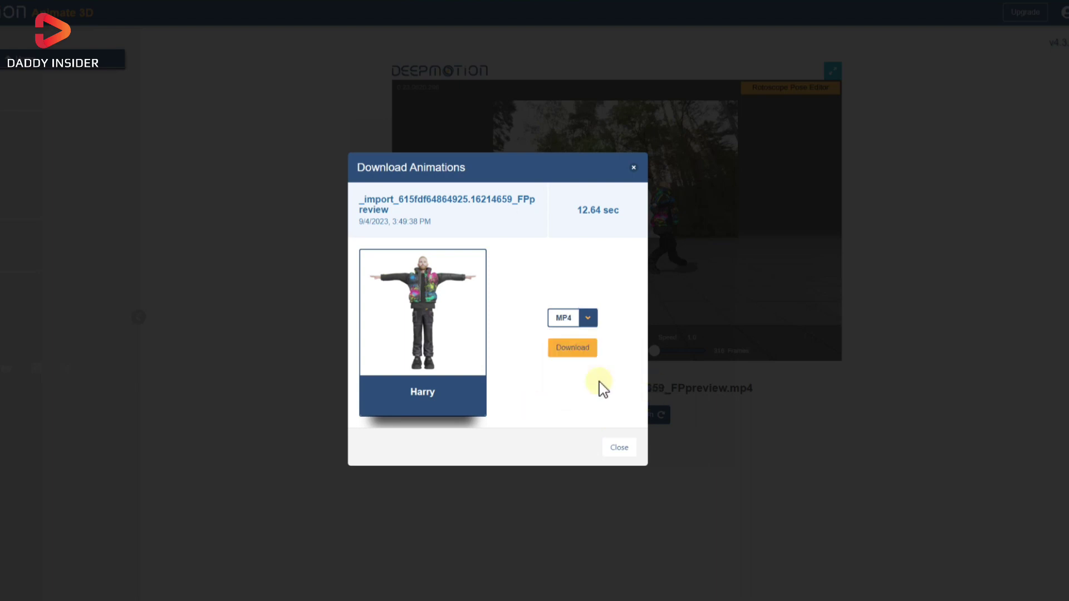
click(576, 355)
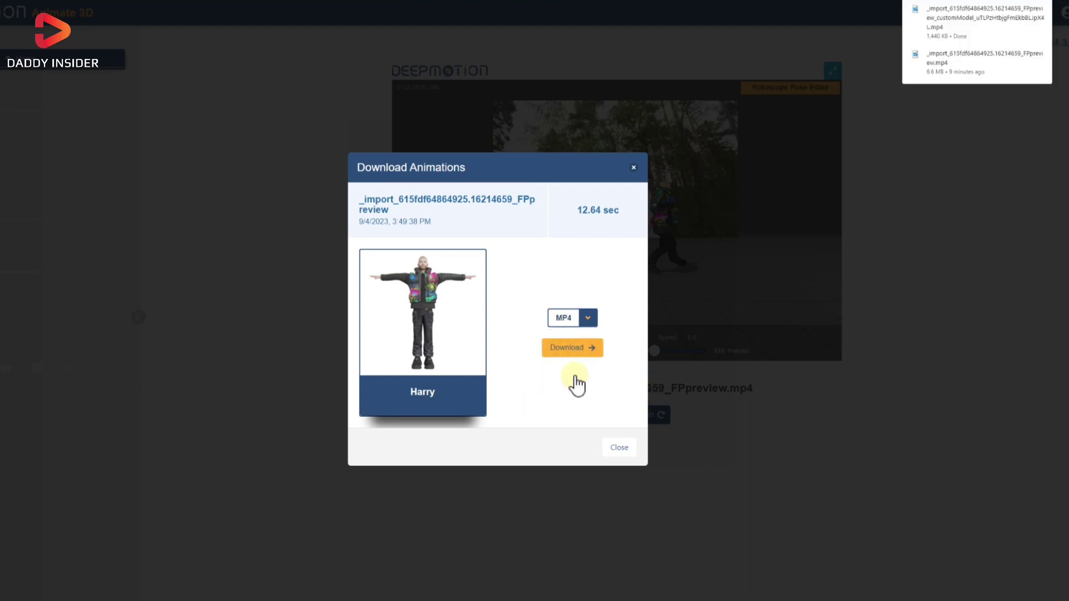
Create a blank Canva video and add the sci-fi corridor clip from an 'animation' search.
click(619, 447)
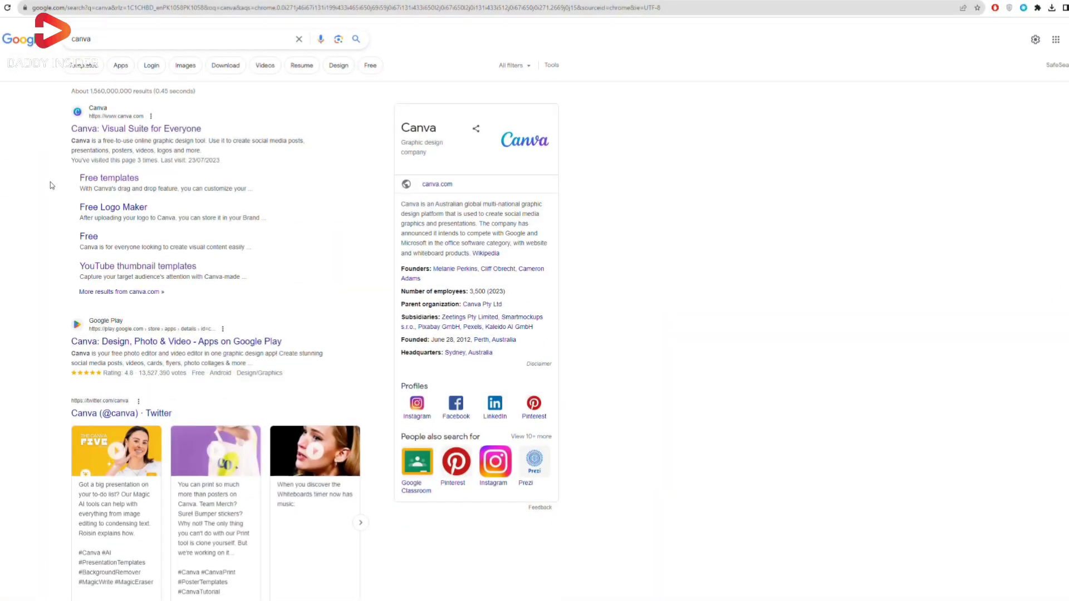
scroll(159, 184, down, 1)
scroll(142, 248, up, 1)
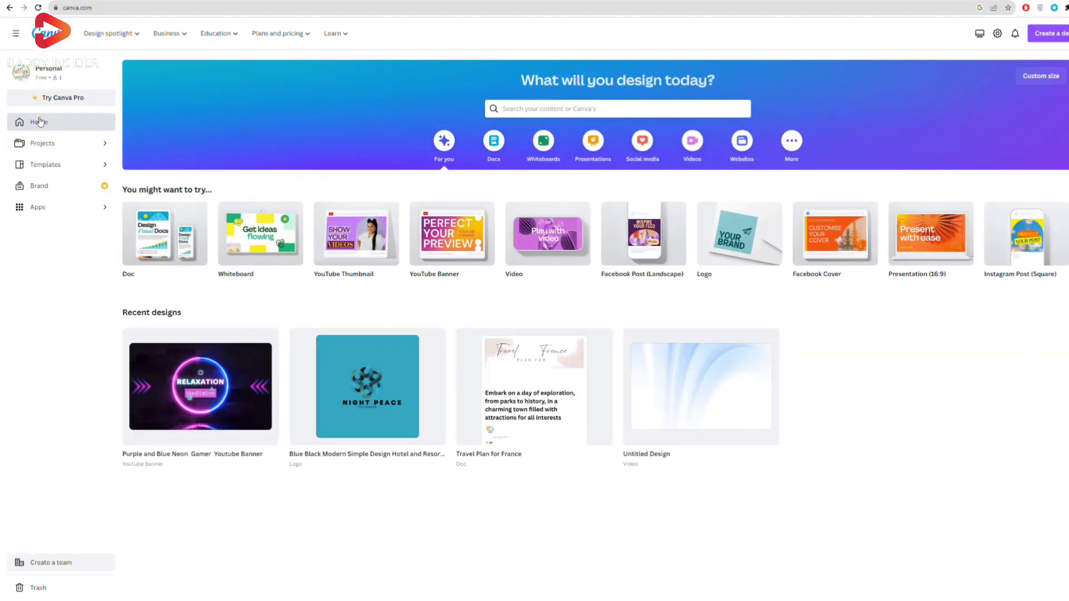
click(532, 238)
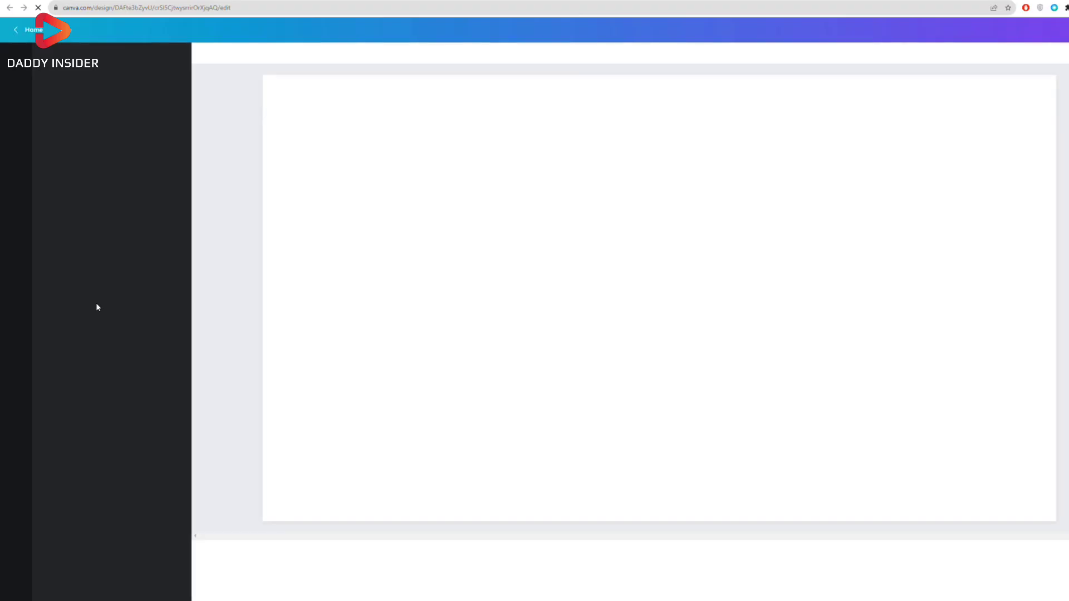
click(16, 99)
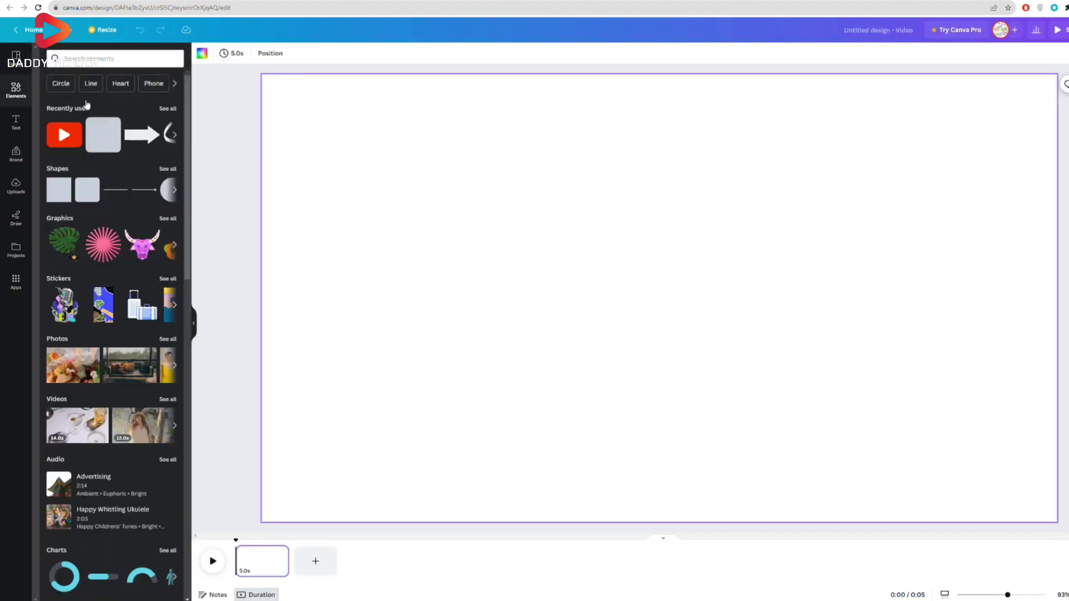
click(124, 67)
text(animation)
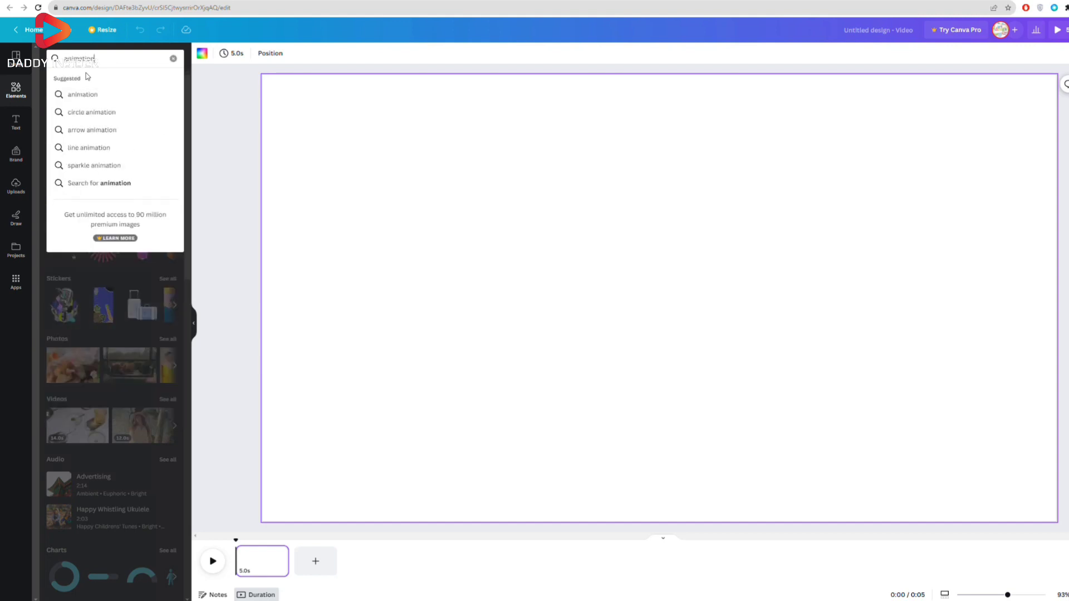
key(Return)
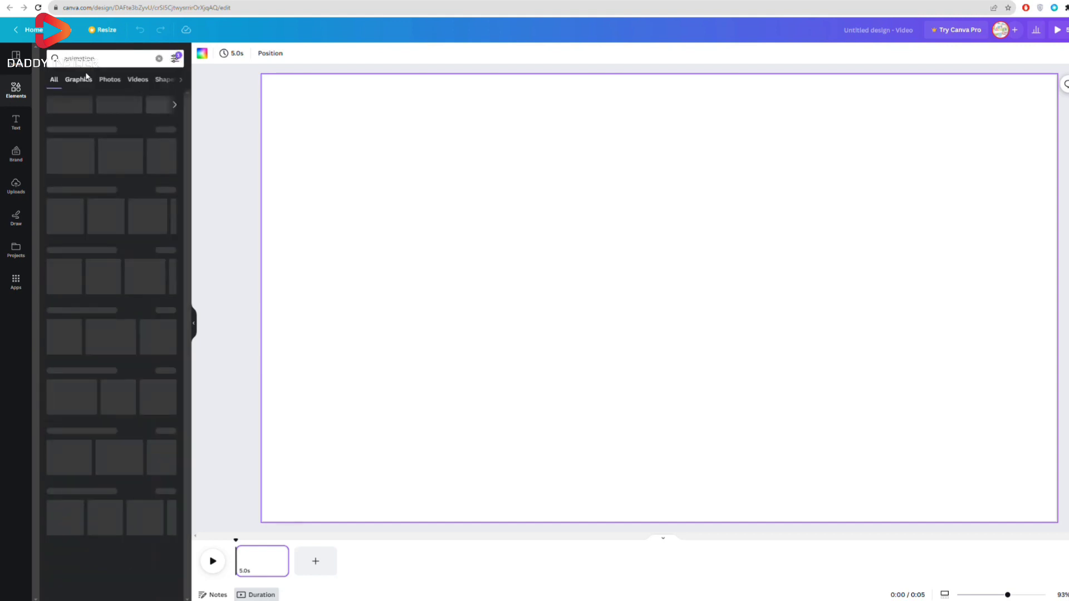
click(167, 191)
scroll(157, 276, down, 3)
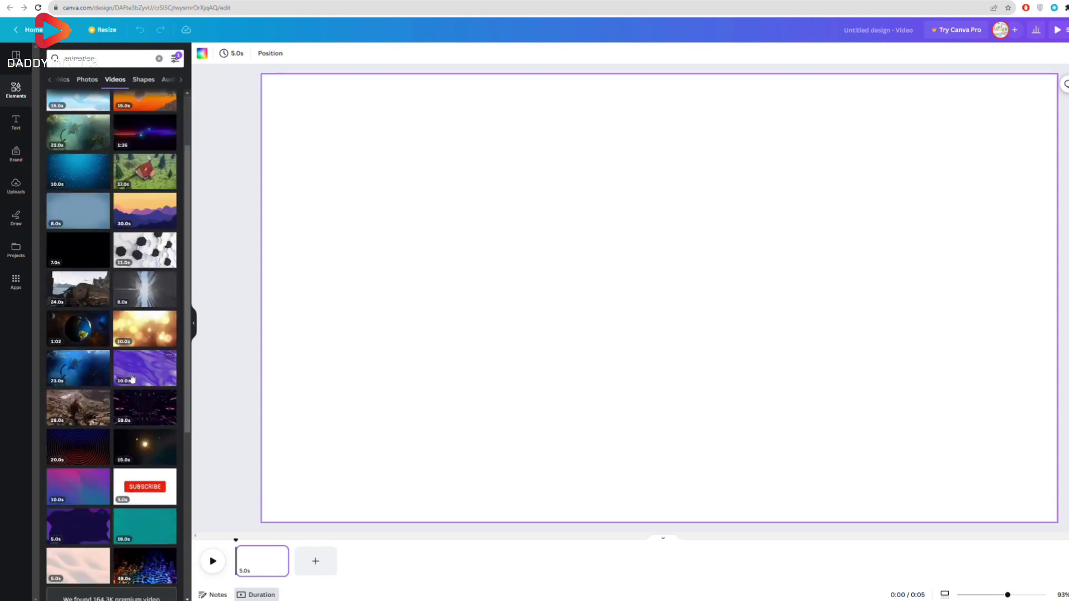
scroll(157, 333, down, 2)
scroll(126, 334, down, 1)
scroll(103, 337, down, 1)
scroll(102, 337, down, 3)
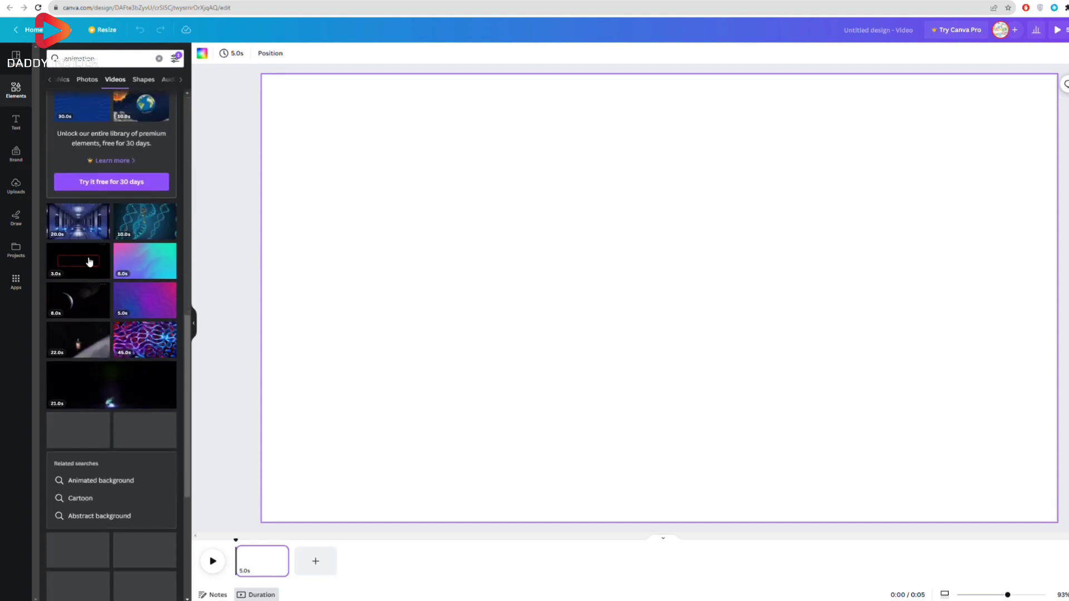
click(94, 229)
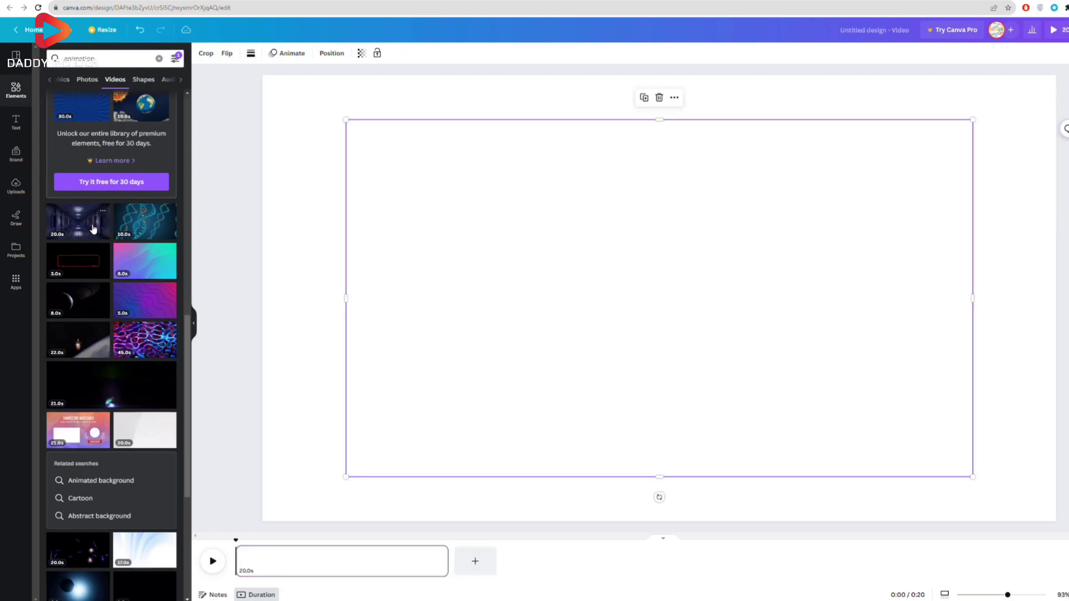
Set the corridor clip as page background and download the design as 1080p MP4.
right_click(797, 391)
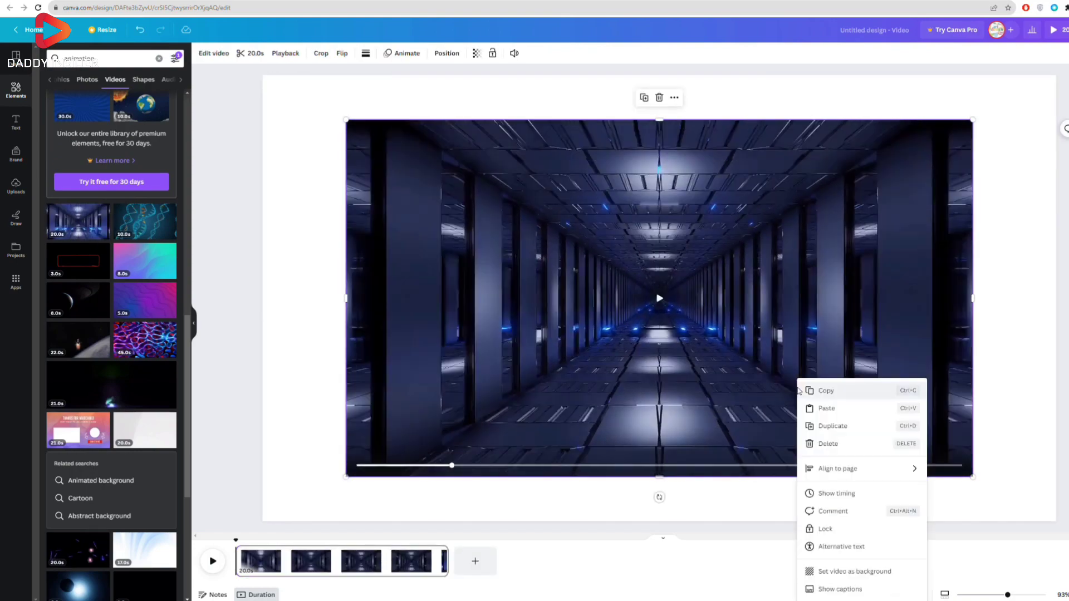
click(848, 572)
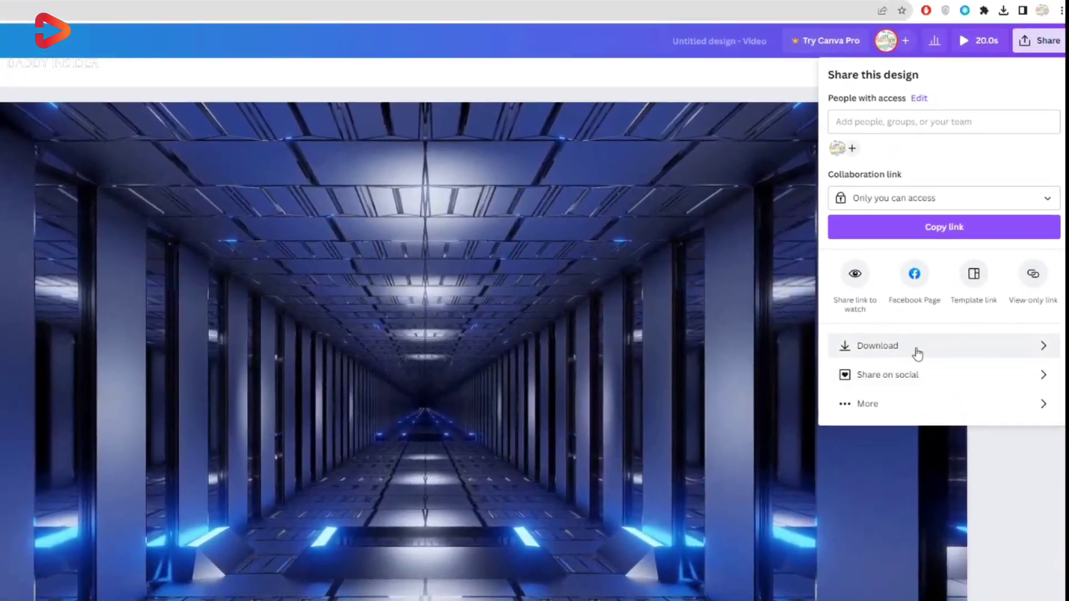
click(918, 353)
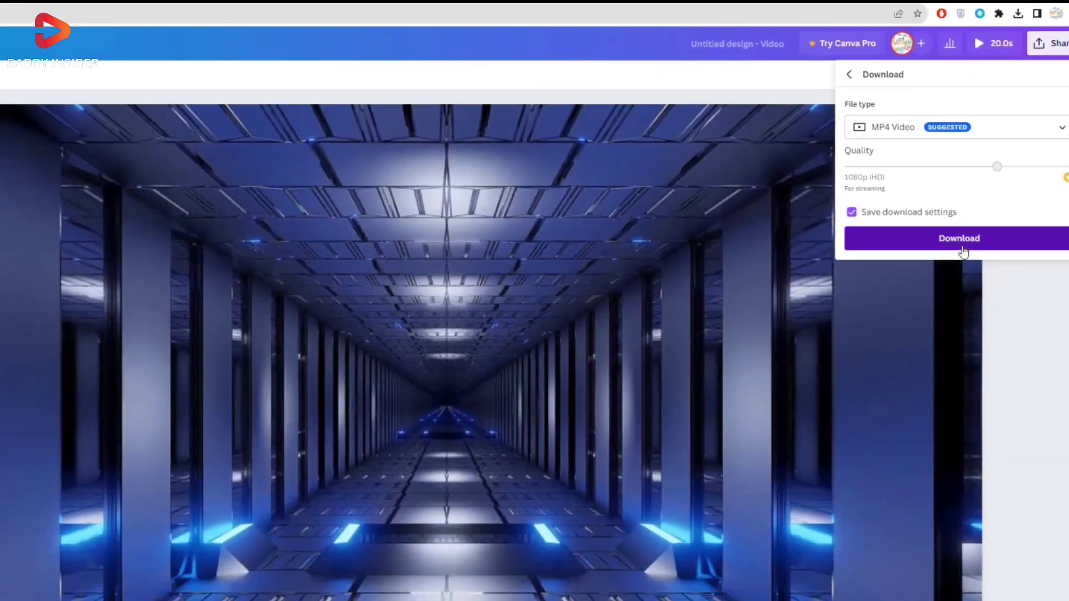
click(892, 340)
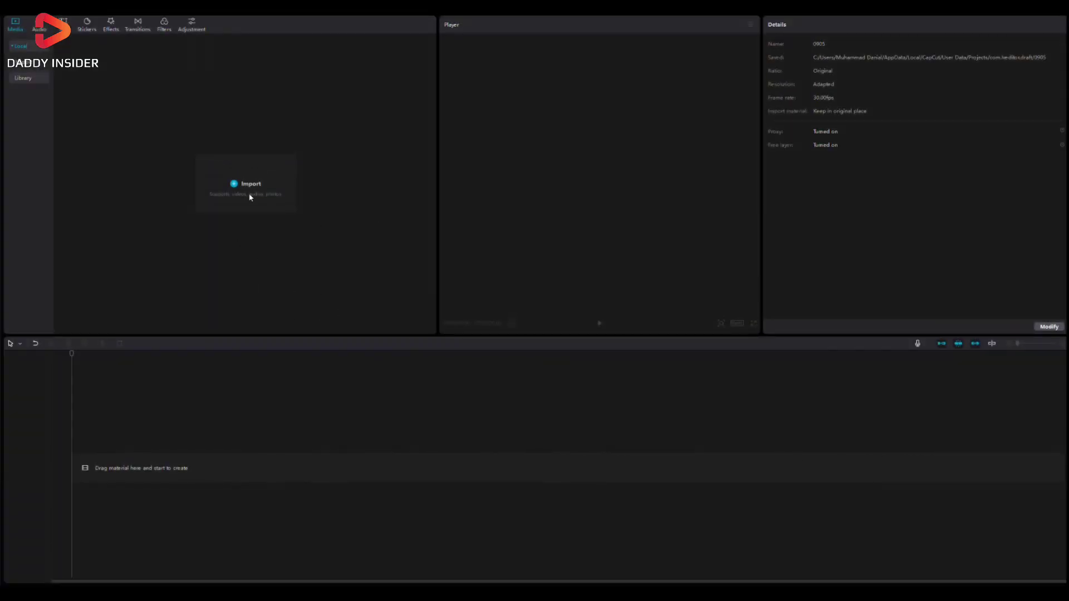
Import the corridor and green-screen avatar videos from the Downloads folder.
click(232, 185)
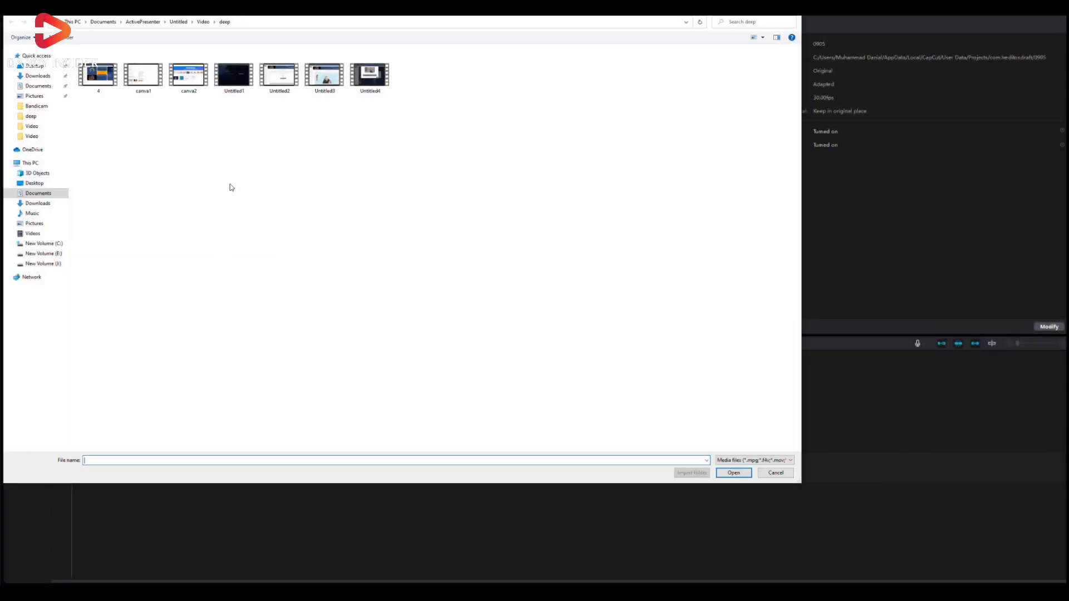
click(38, 76)
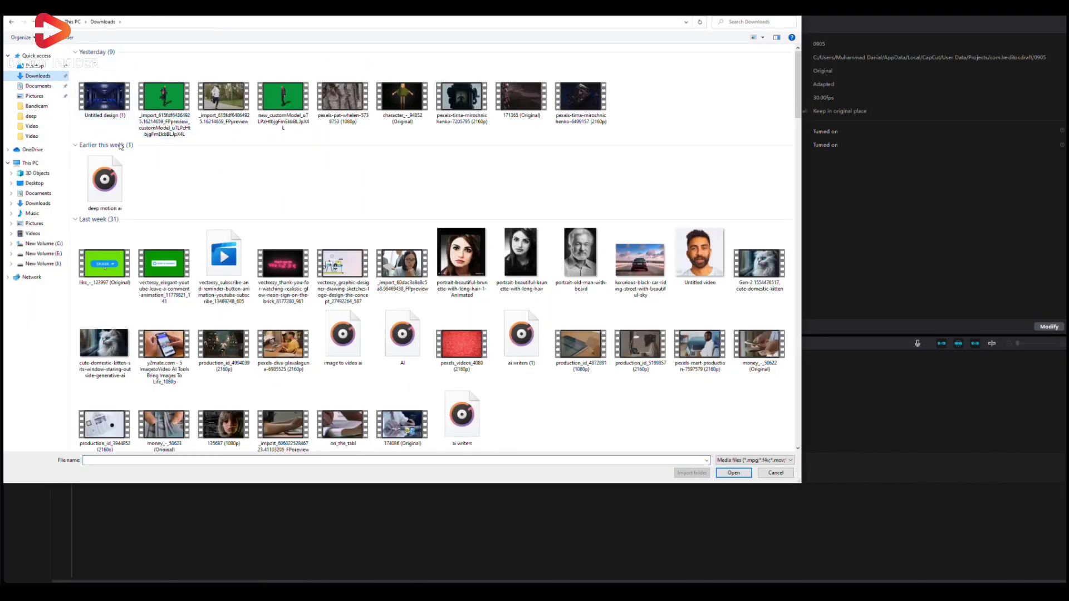
click(108, 103)
ctrl+click(167, 108)
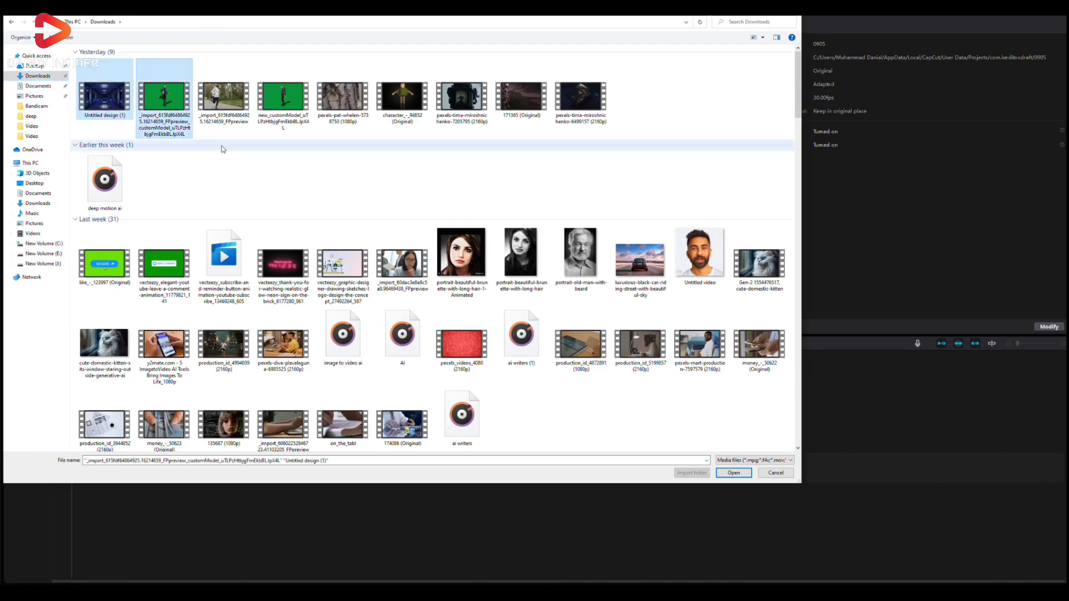
click(741, 474)
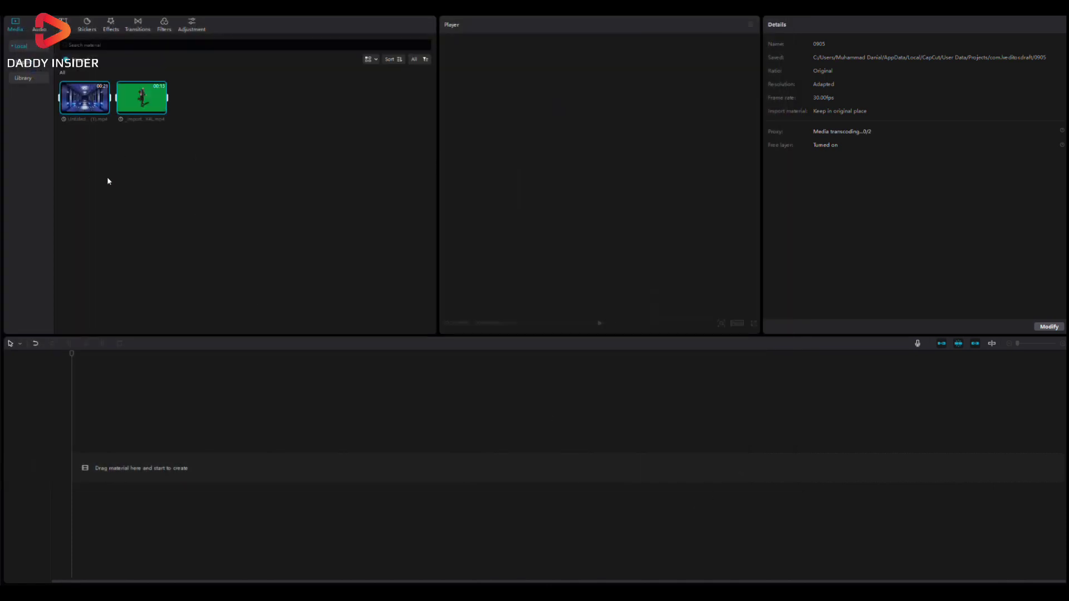
Put the corridor on the timeline and layer the avatar clip on a track above it.
click(104, 111)
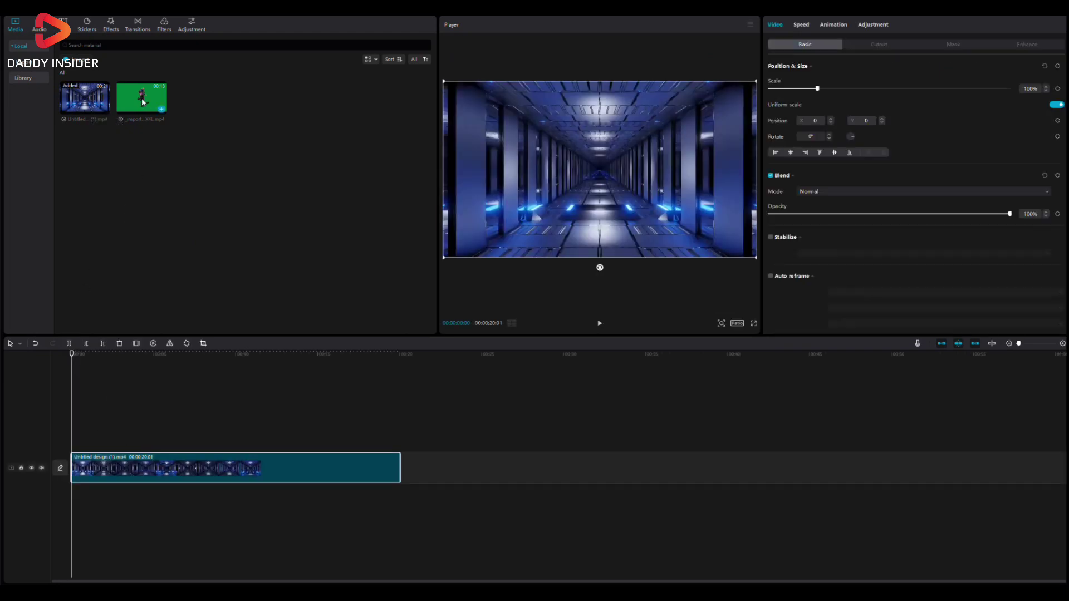
drag(142, 100, 79, 441)
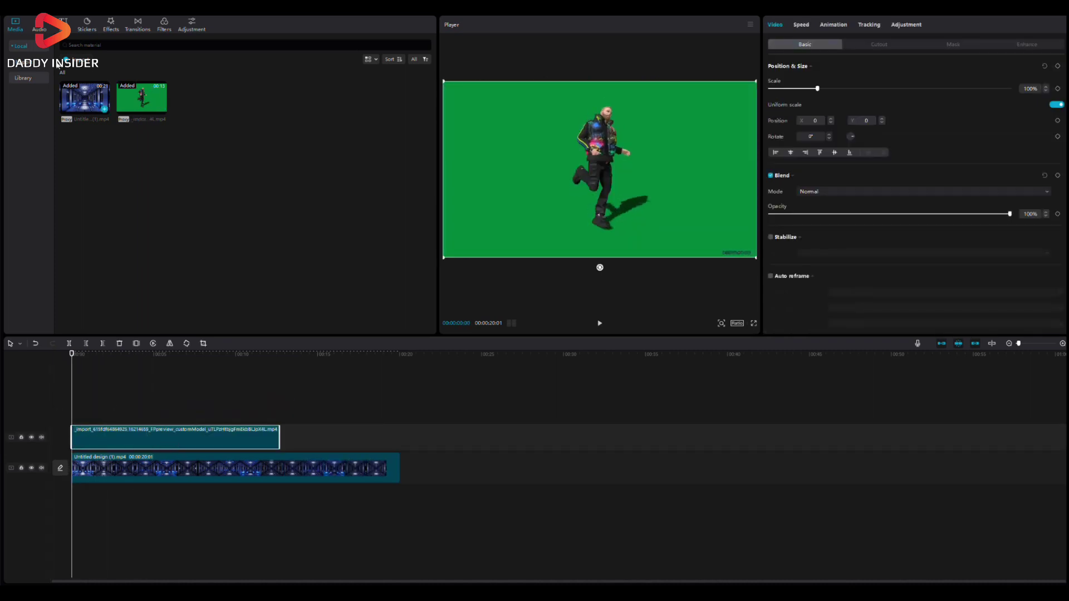
click(110, 26)
click(17, 24)
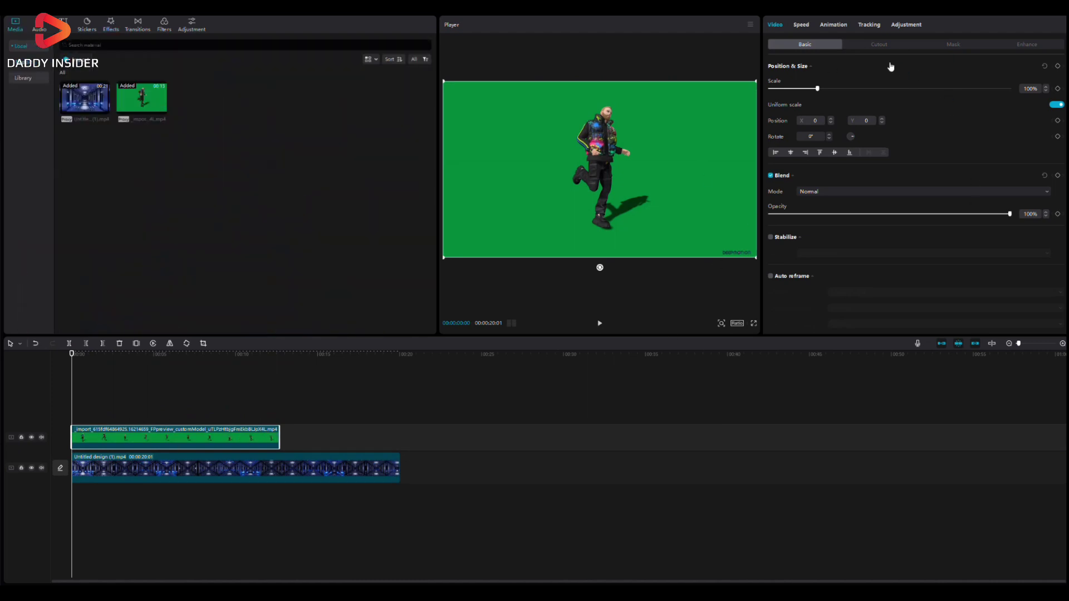
Enable Chroma key on the avatar, sample the green backdrop and raise Strength to 27.
click(952, 46)
click(892, 49)
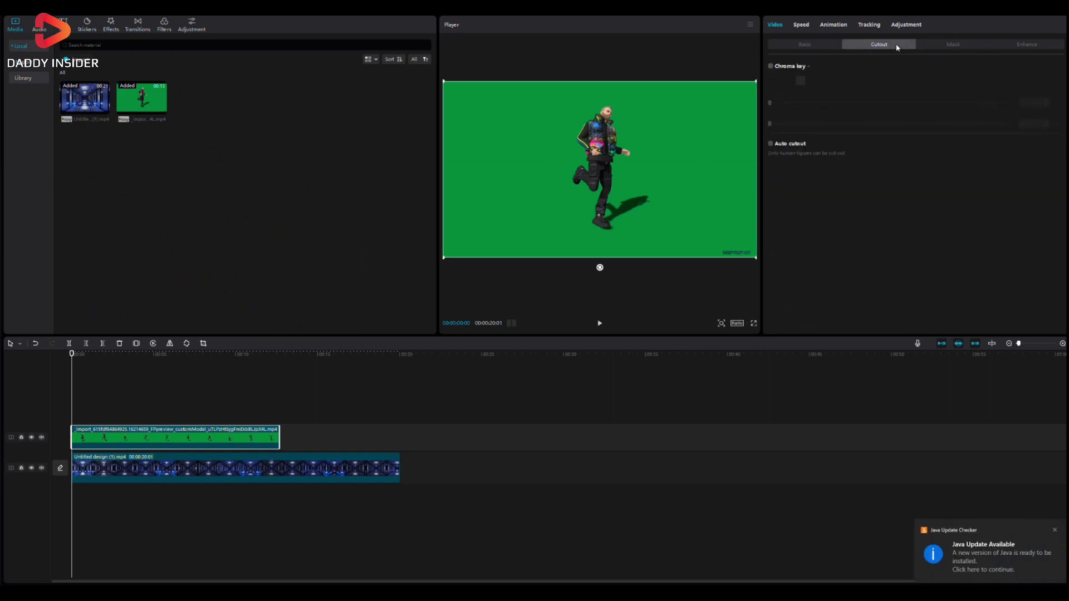
click(770, 68)
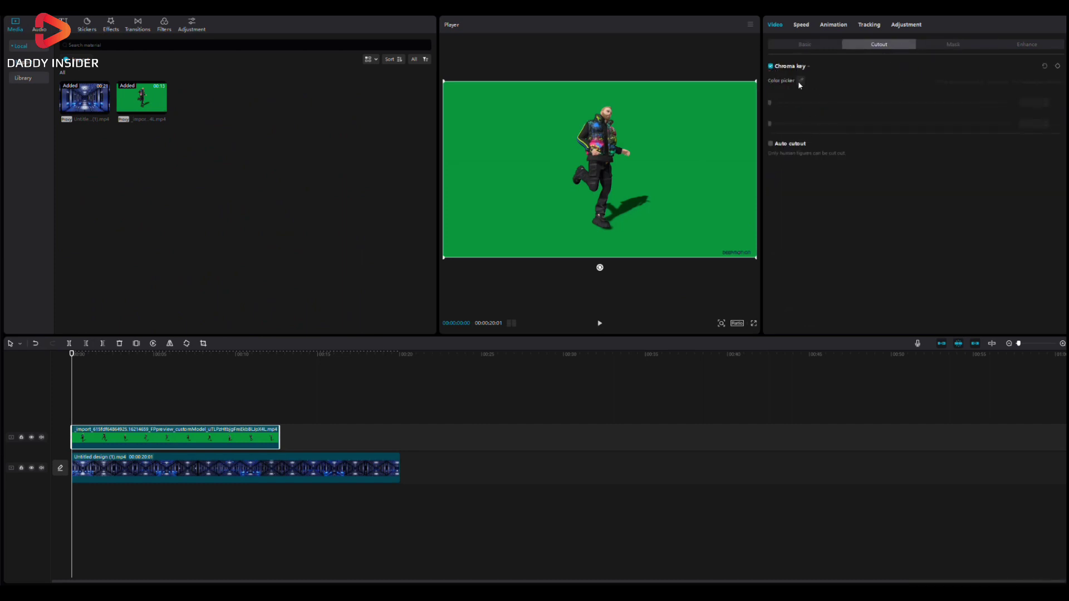
click(514, 137)
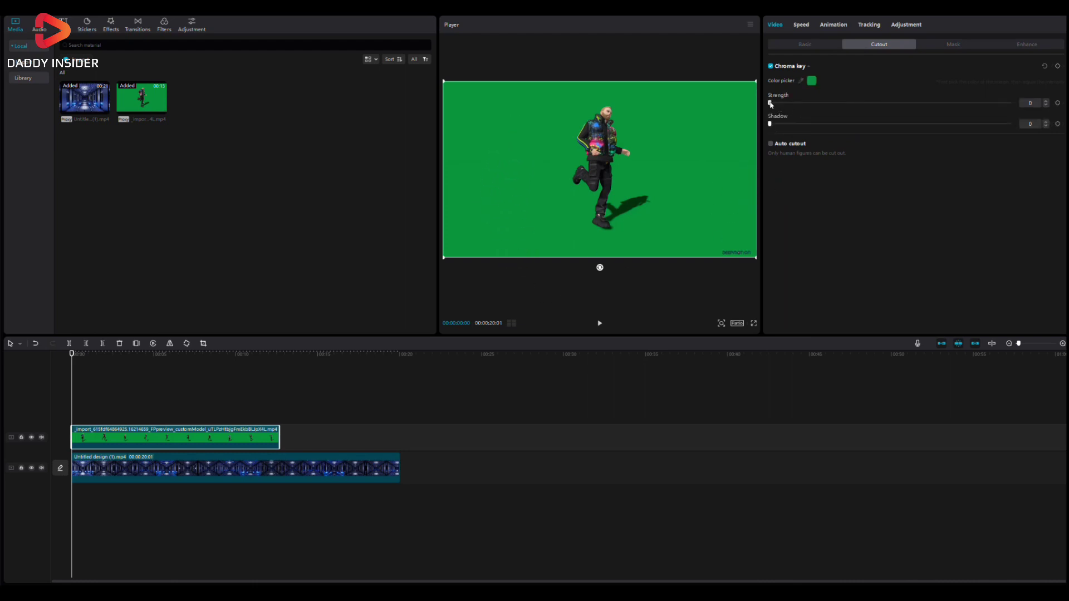
drag(770, 102, 808, 102)
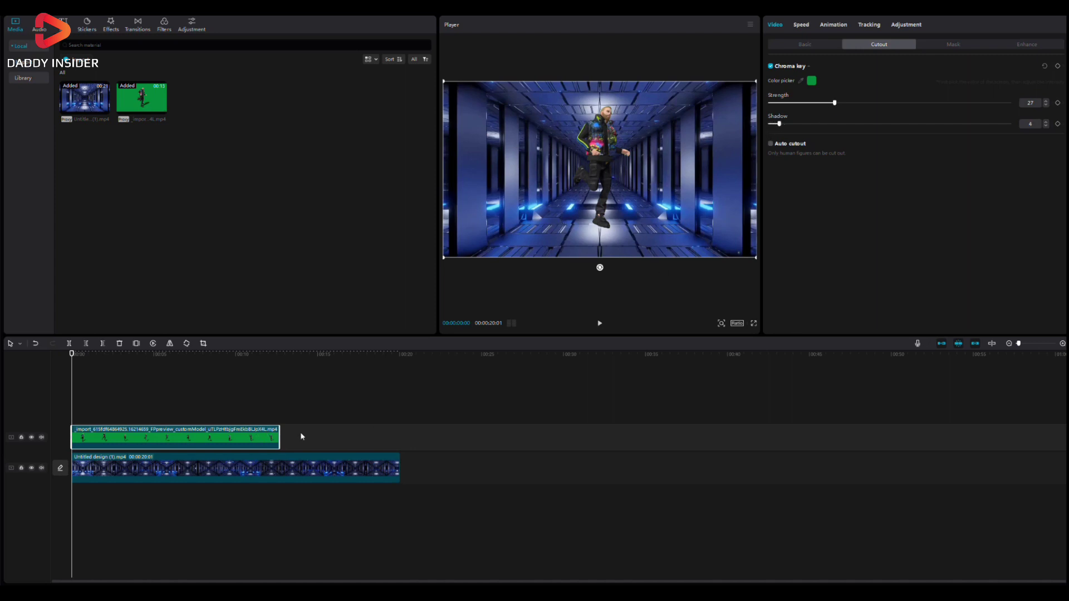
Trim the corridor clip to the avatar's length, then shrink and lower the avatar.
drag(398, 469, 279, 469)
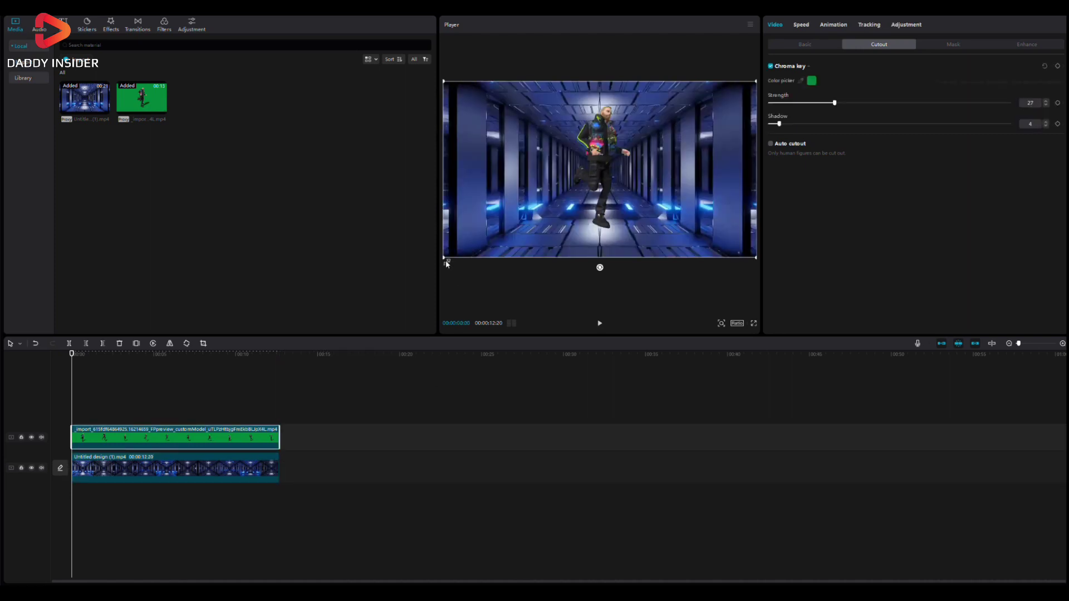
drag(444, 259, 512, 225)
drag(616, 186, 616, 208)
Fine-tune the avatar's size and tilt, centre it in the corridor, and preview playback.
drag(685, 244, 682, 242)
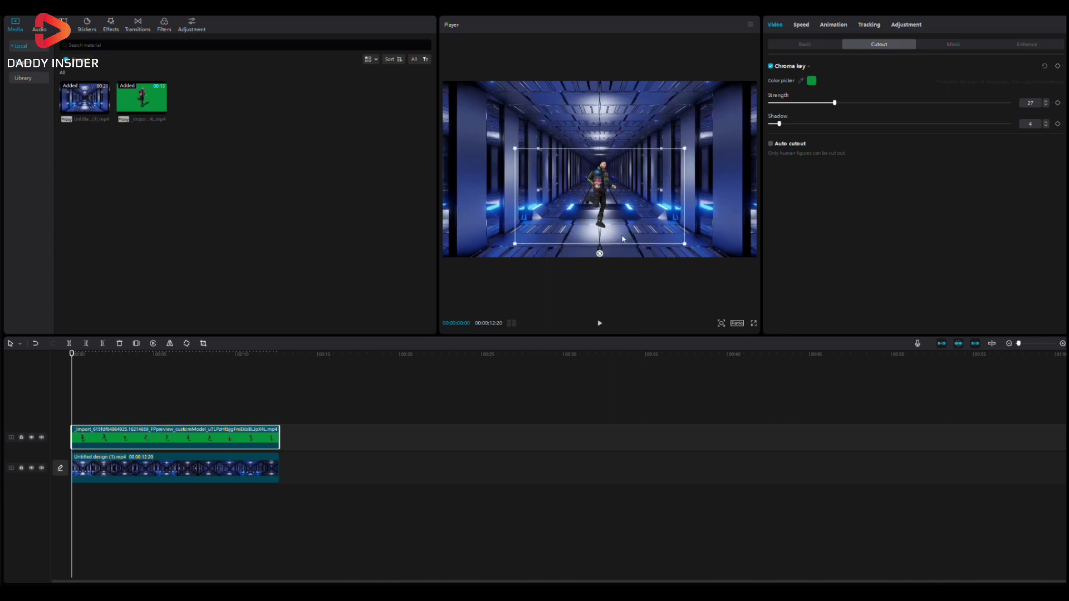
drag(600, 254, 600, 252)
drag(685, 243, 720, 291)
drag(623, 216, 615, 213)
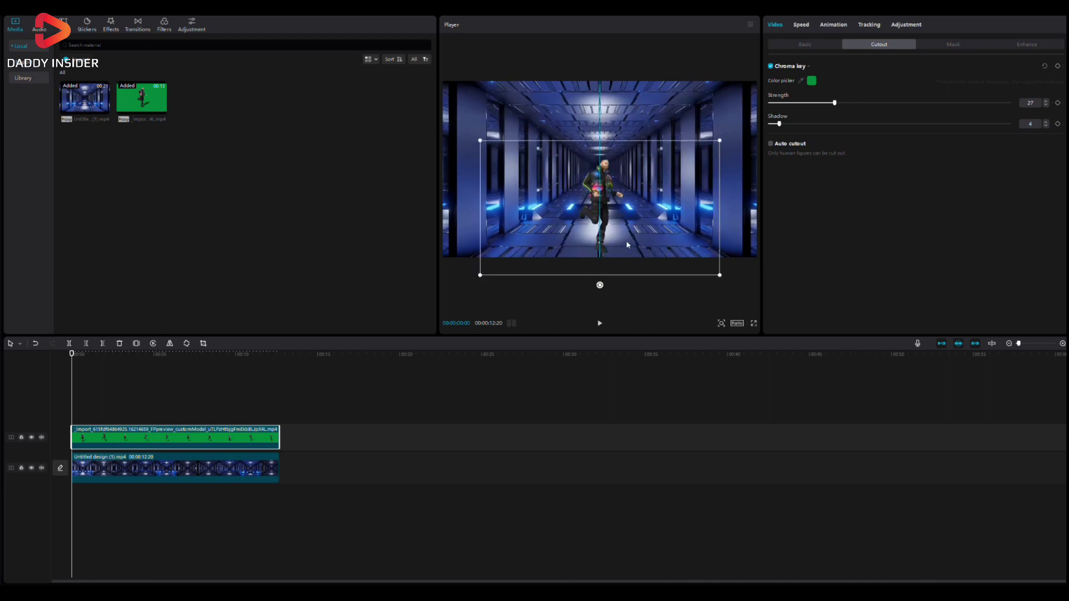
click(599, 324)
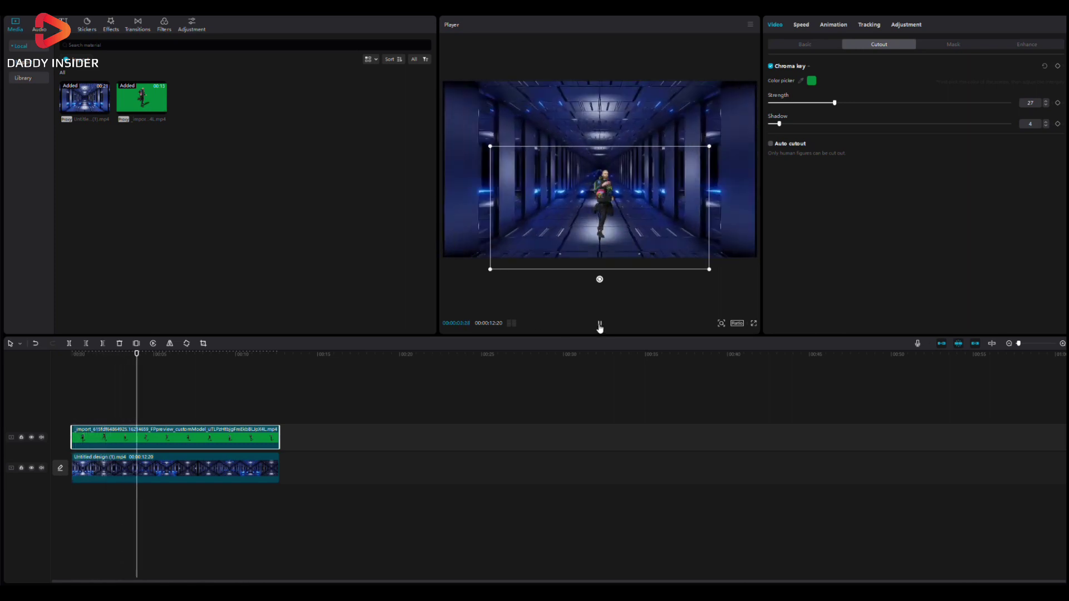
click(353, 437)
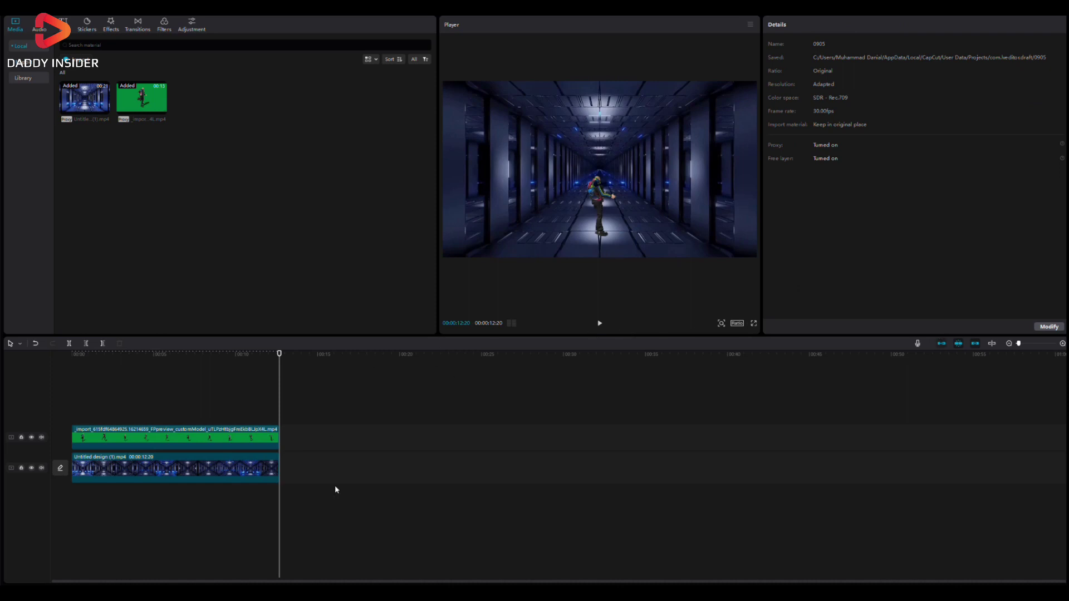
Lower the corridor clip's speed, preview the slowed result, and bring up Export settings.
key(Home)
click(170, 460)
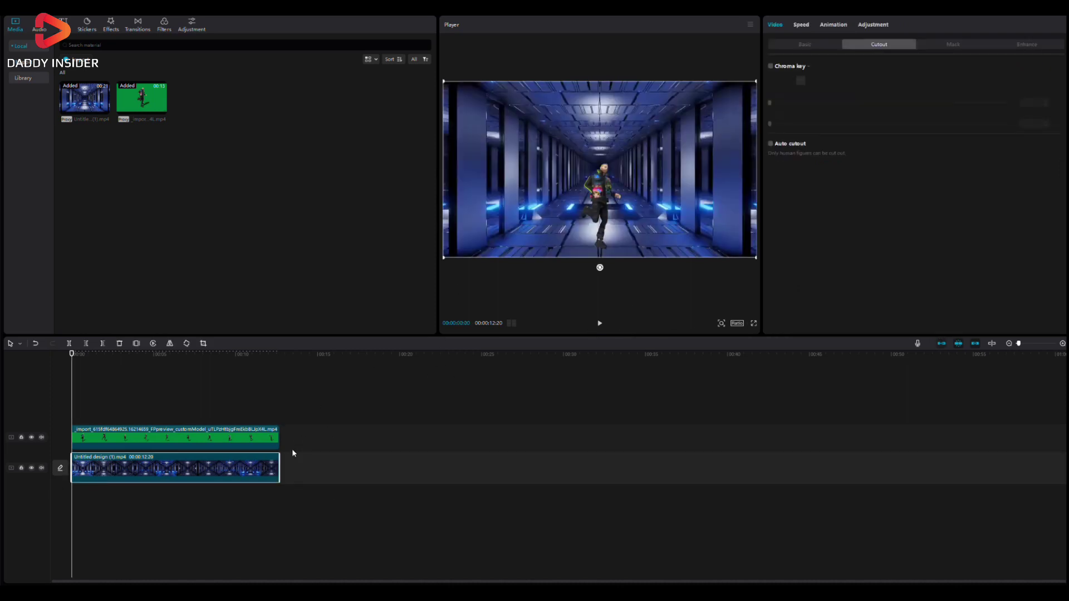
click(804, 25)
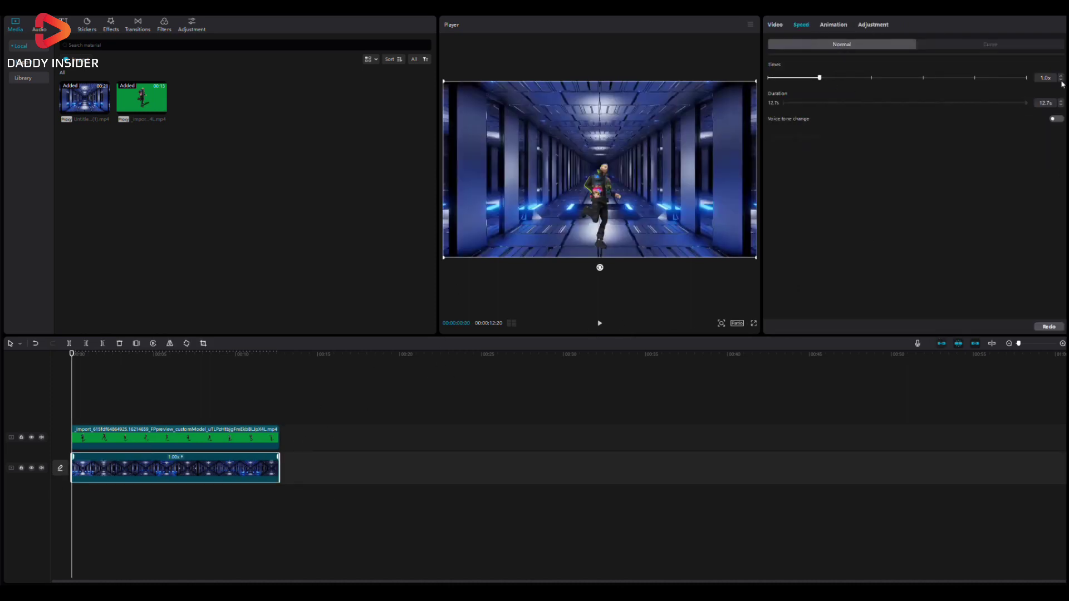
click(1063, 82)
click(1063, 81)
click(1063, 82)
click(599, 323)
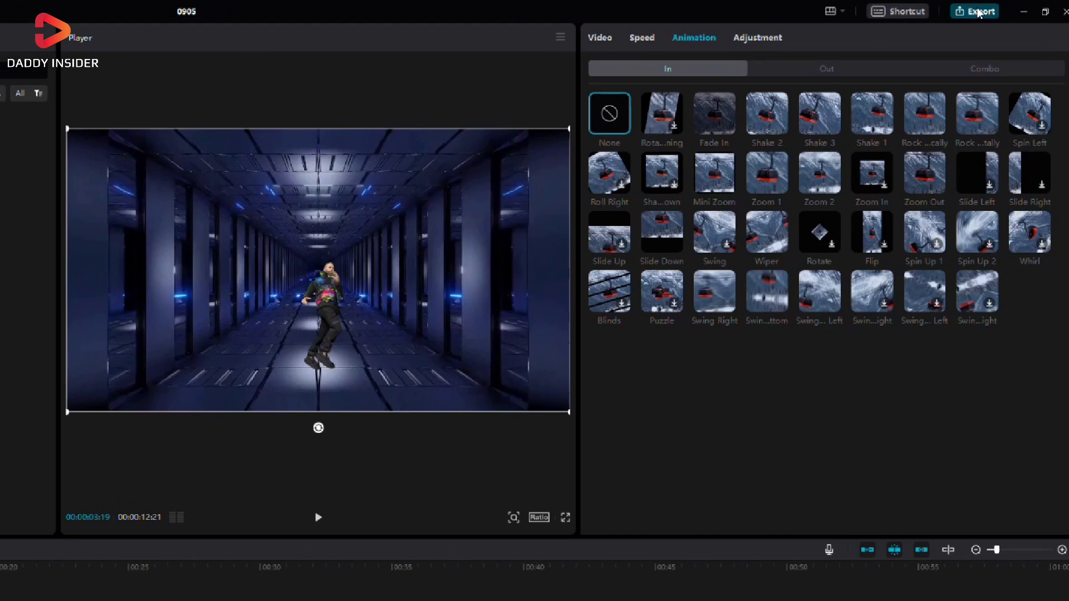
click(979, 12)
text(Deep motion)
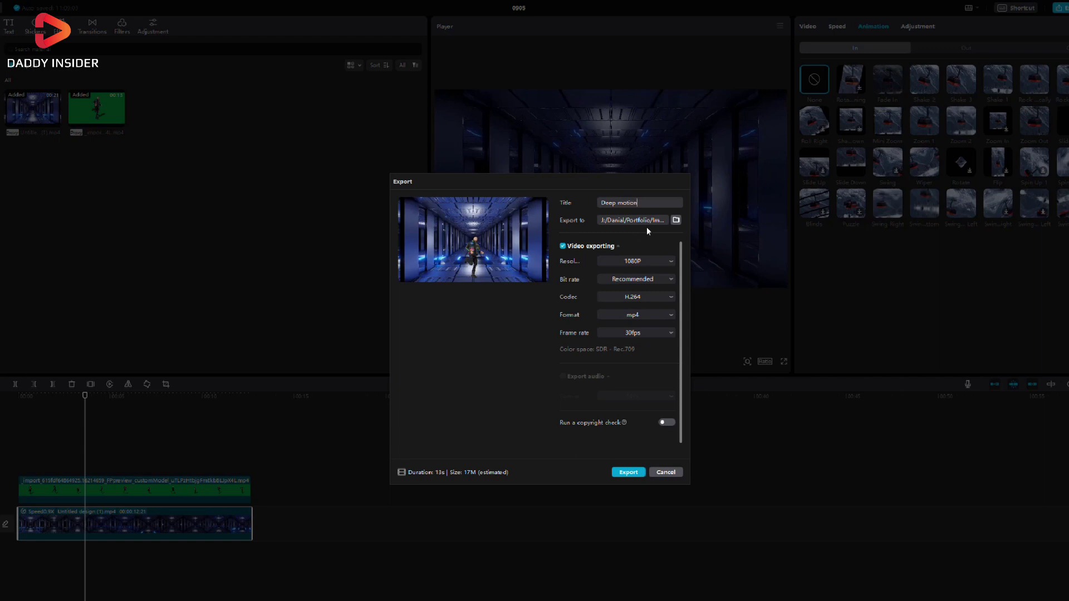
Keep the Deep motion export at 1080P and start rendering it.
click(647, 262)
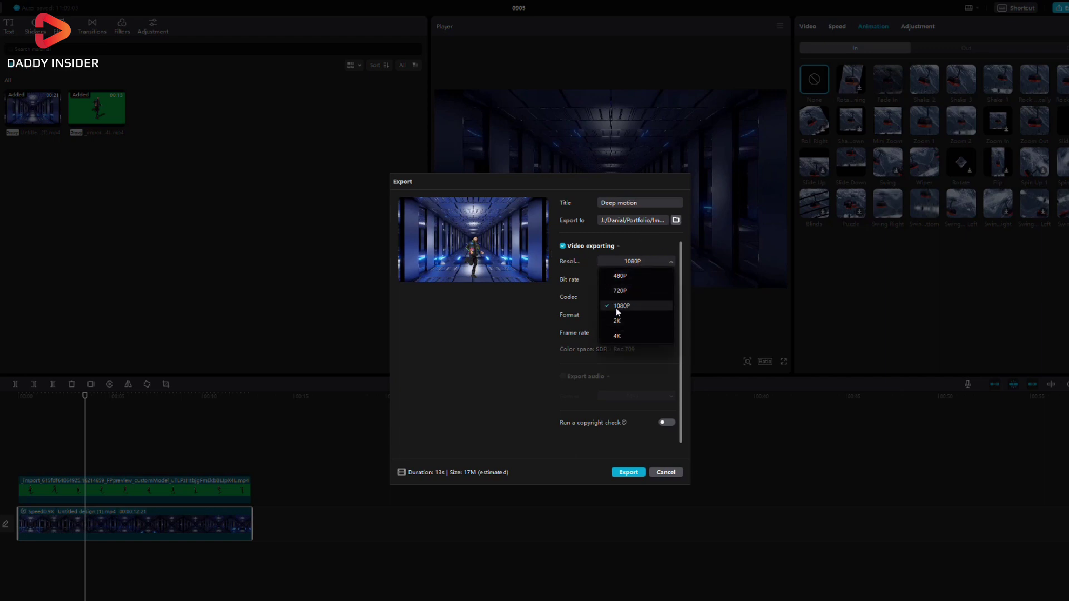
click(623, 306)
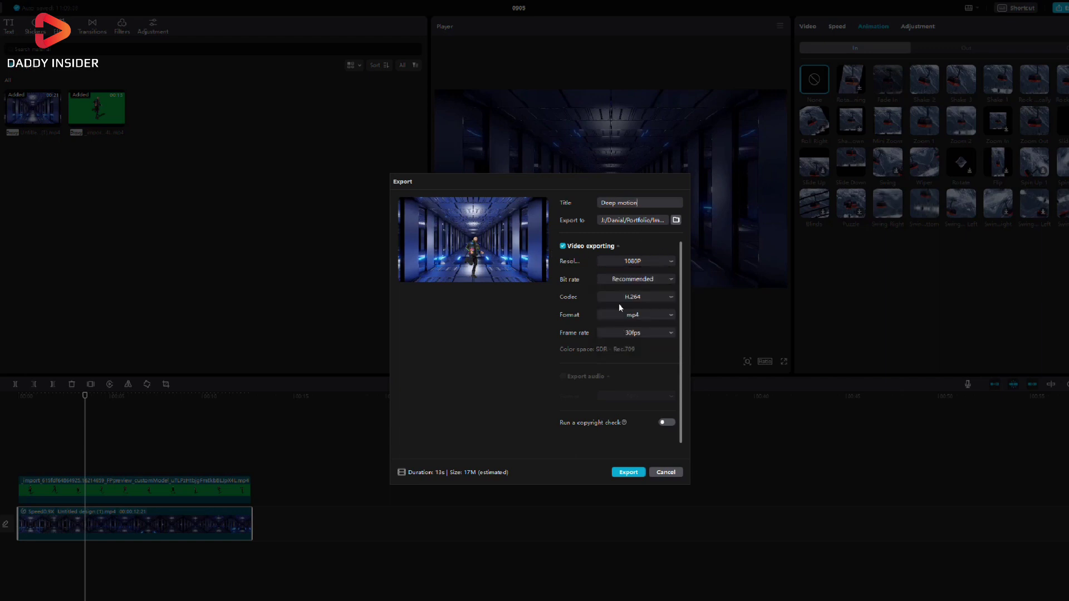
click(630, 473)
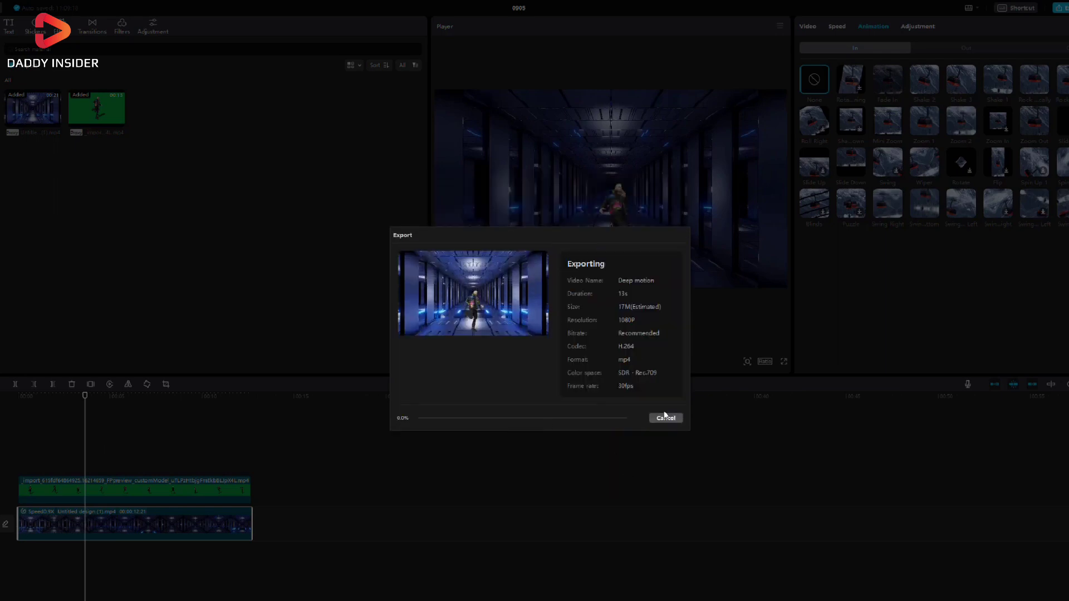